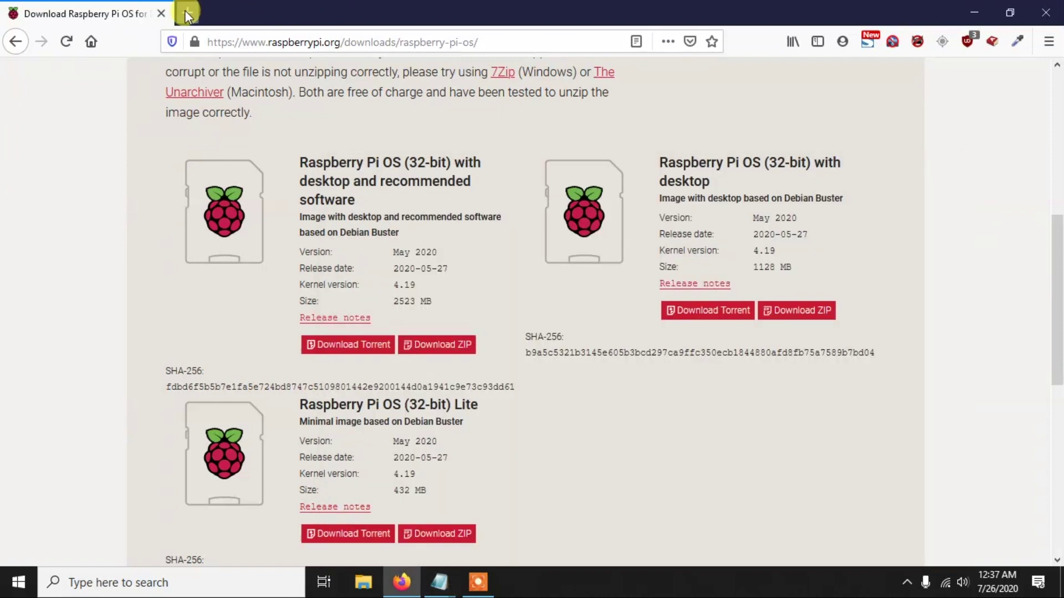
# Step: Open win32diskimager.download in a new Firefox tab and scroll down to its Download button
pyautogui.write('https://win32diskimager.download')
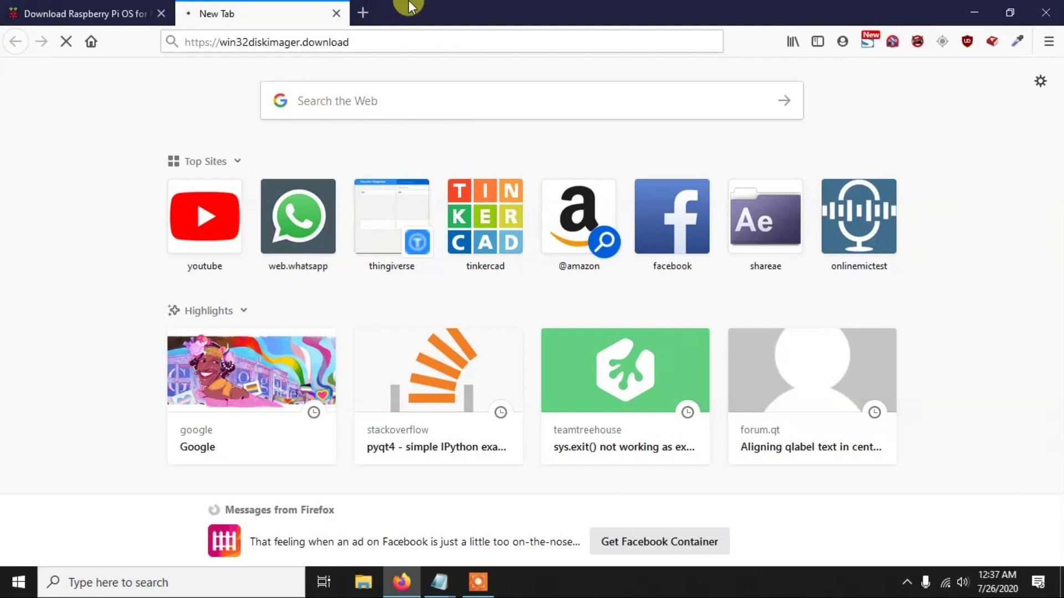
pyautogui.scroll(-2, 624, 401)
pyautogui.scroll(-15, 623, 400)
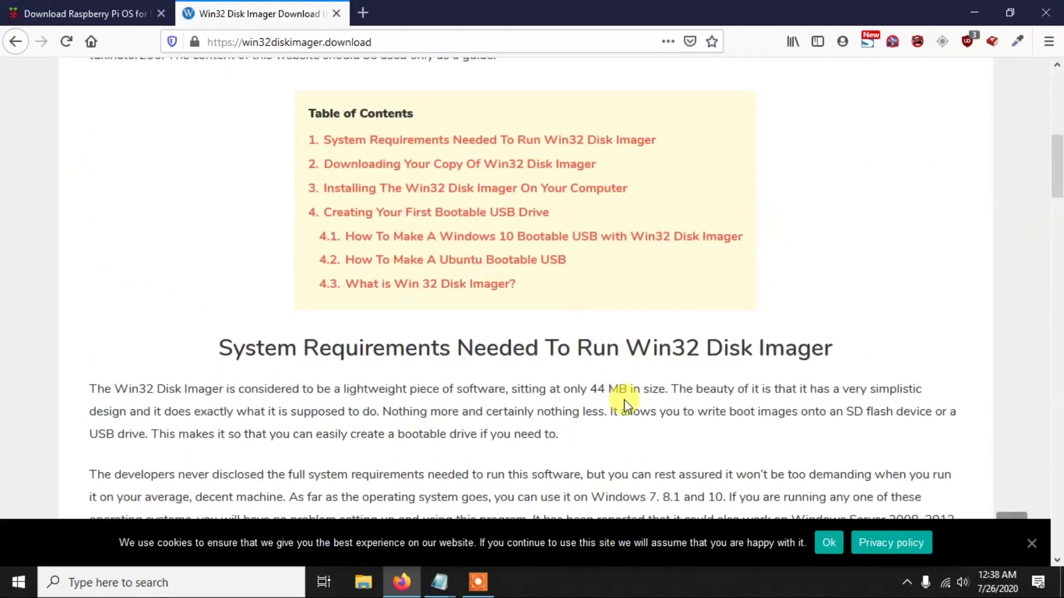
pyautogui.scroll(-8, 669, 409)
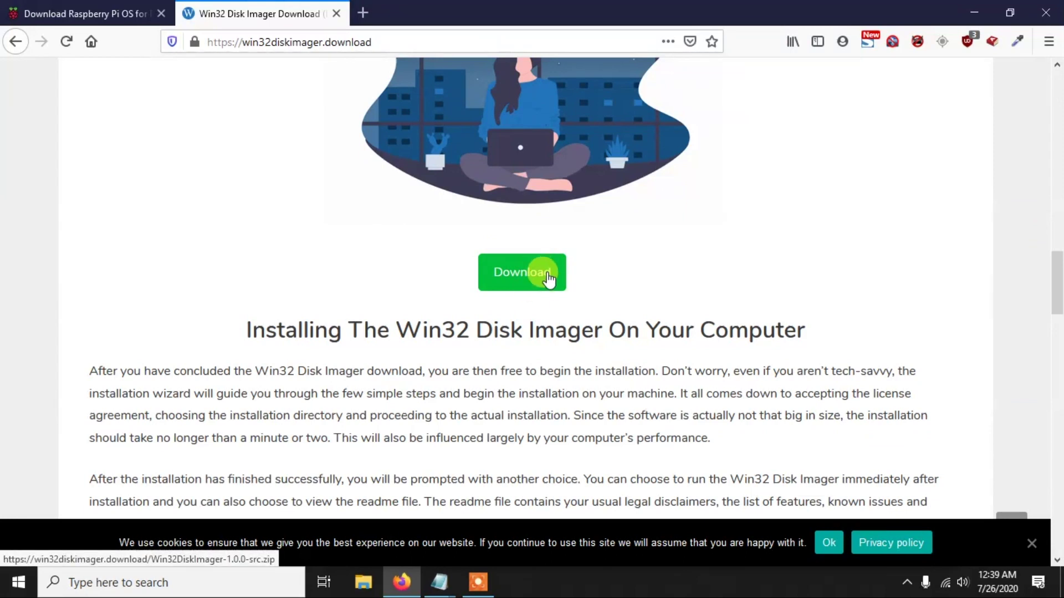
pyautogui.click(367, 585)
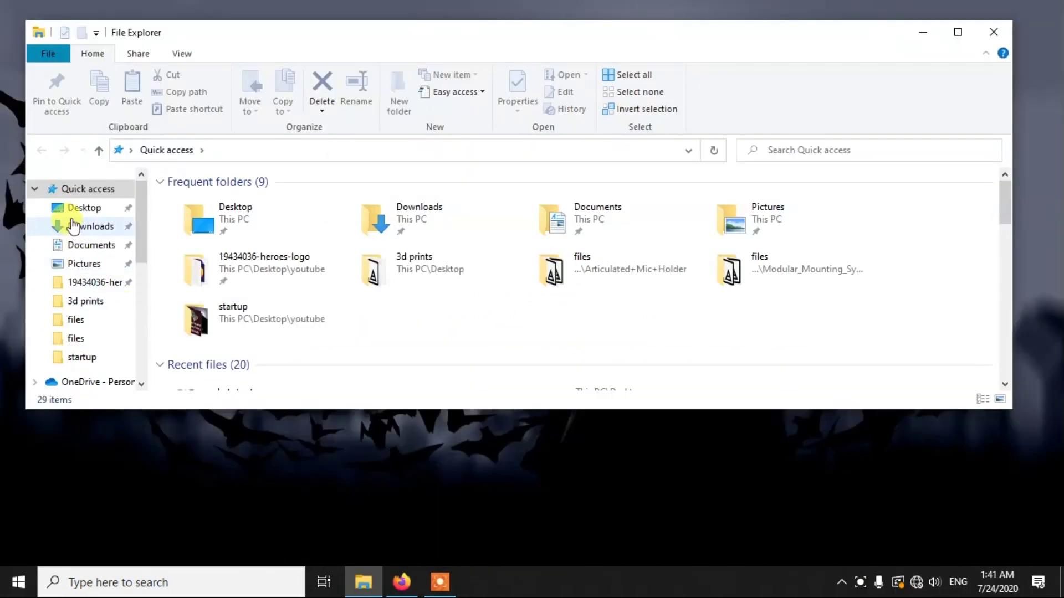
# Step: Extract Win32DiskImager-1.0.0-src.zip in D:\RPi and run win32diskimager-1.0.0-install.exe
pyautogui.scroll(-2, 81, 239)
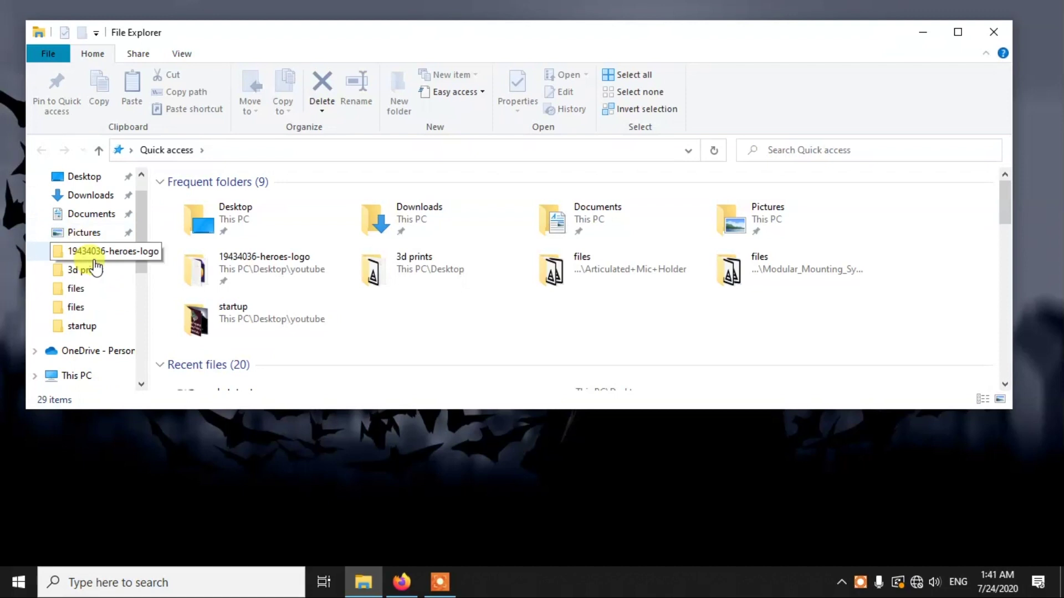
pyautogui.scroll(-1, 105, 308)
pyautogui.click(102, 352)
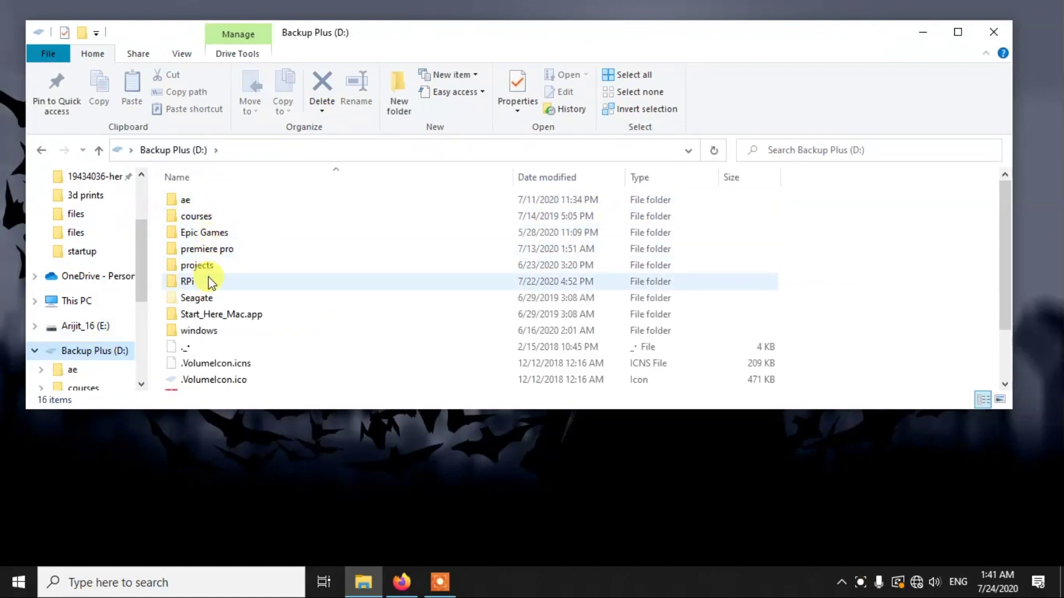
pyautogui.doubleClick(209, 281)
pyautogui.click(237, 219)
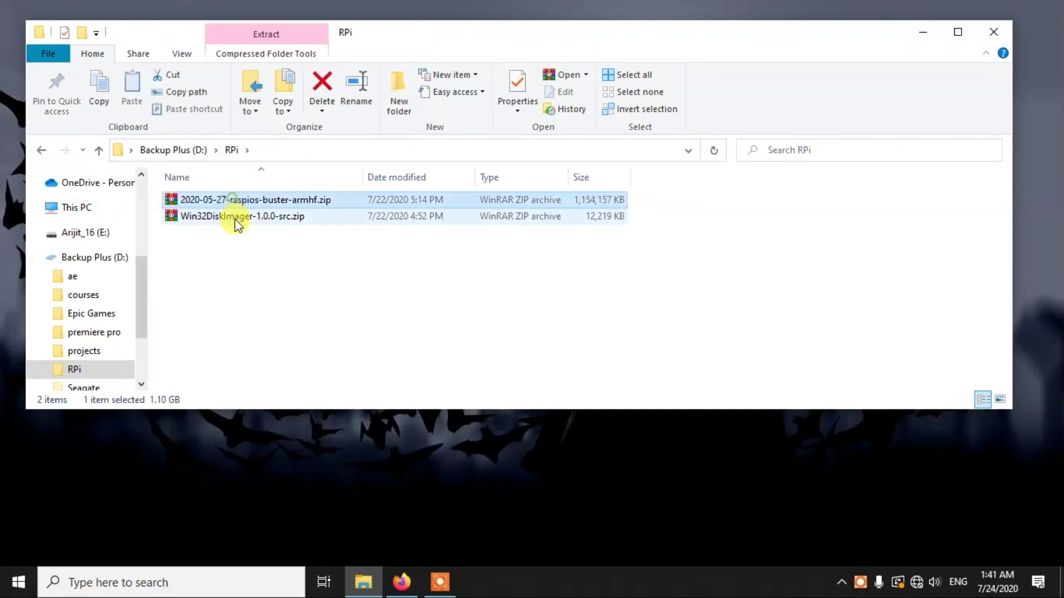
pyautogui.rightClick(244, 219)
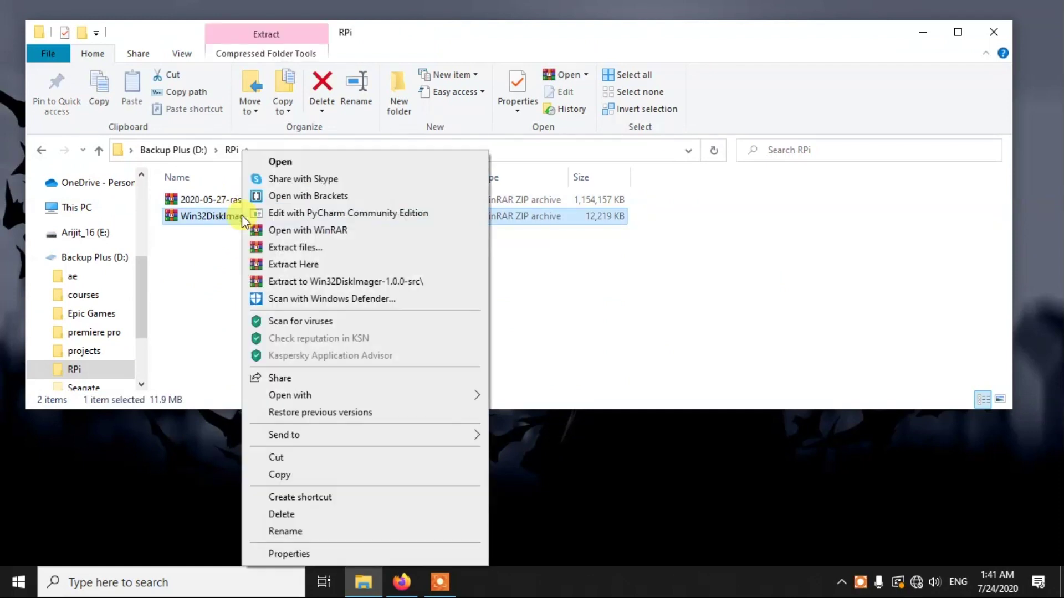
pyautogui.click(312, 268)
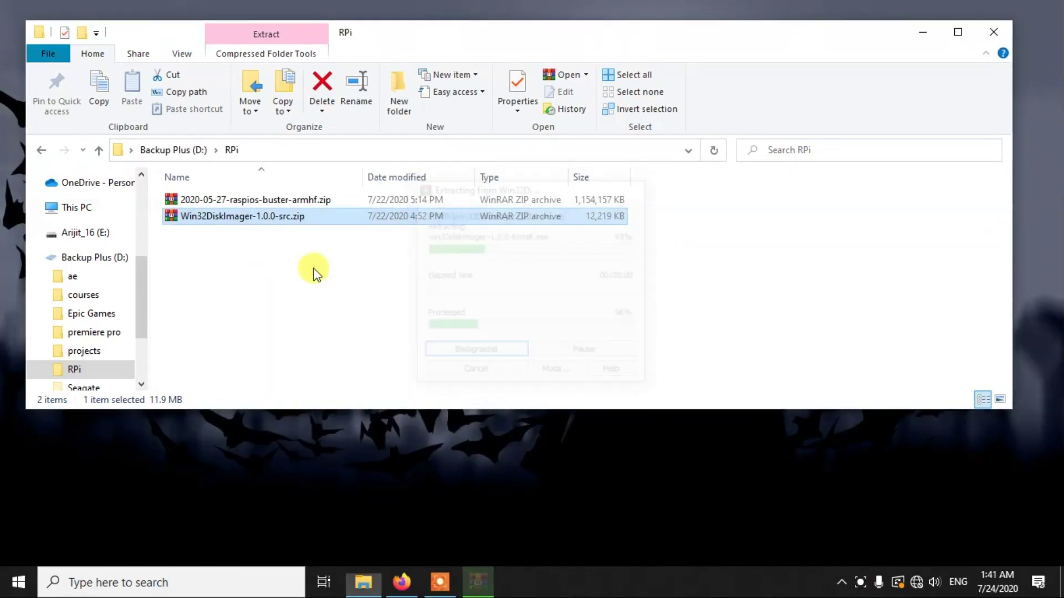
pyautogui.doubleClick(224, 250)
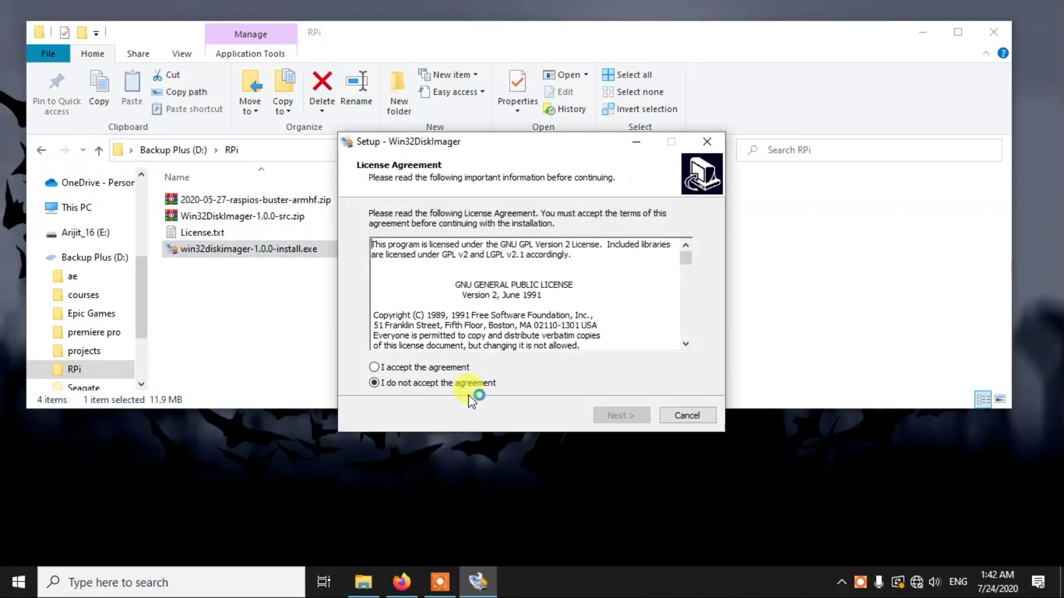
# Step: Accept the licence and install to C:\Program Files (x86)\ImageWriter with default options, no desktop shortcut
pyautogui.click(448, 368)
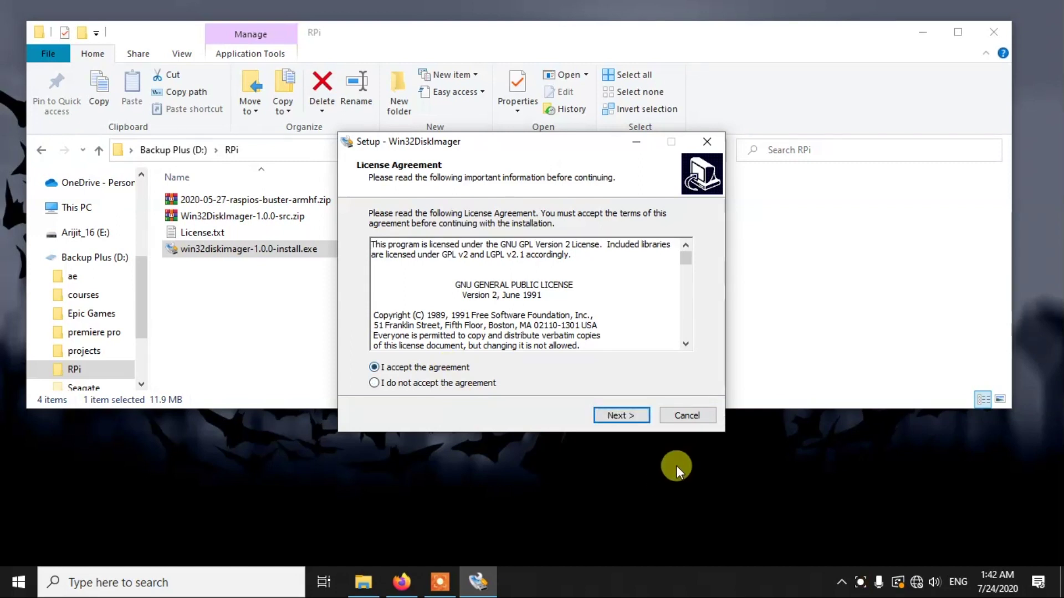
pyautogui.click(622, 415)
pyautogui.click(624, 414)
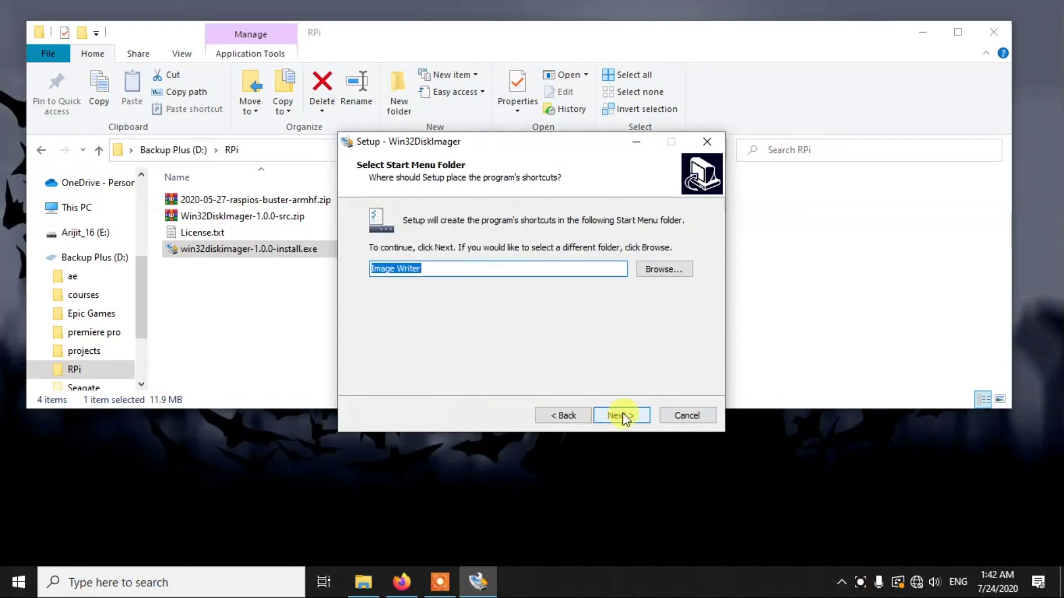
pyautogui.click(623, 414)
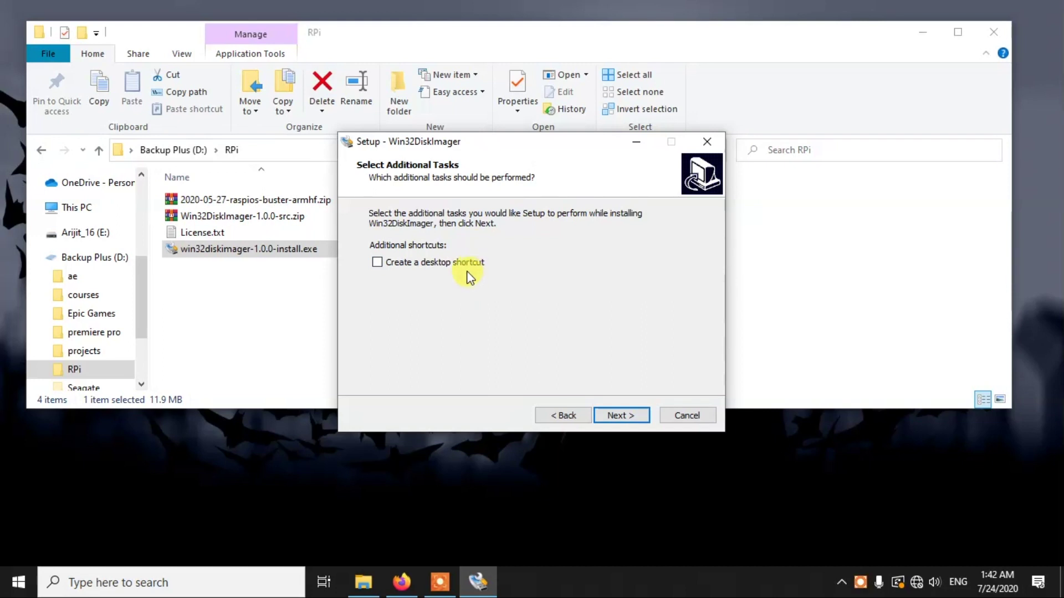
pyautogui.click(634, 418)
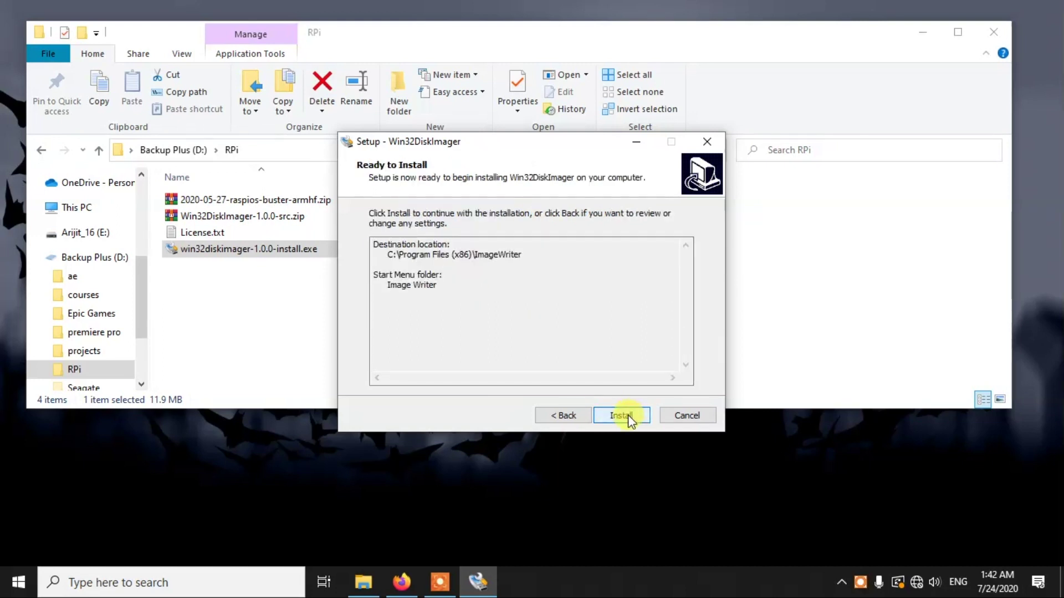
pyautogui.click(621, 415)
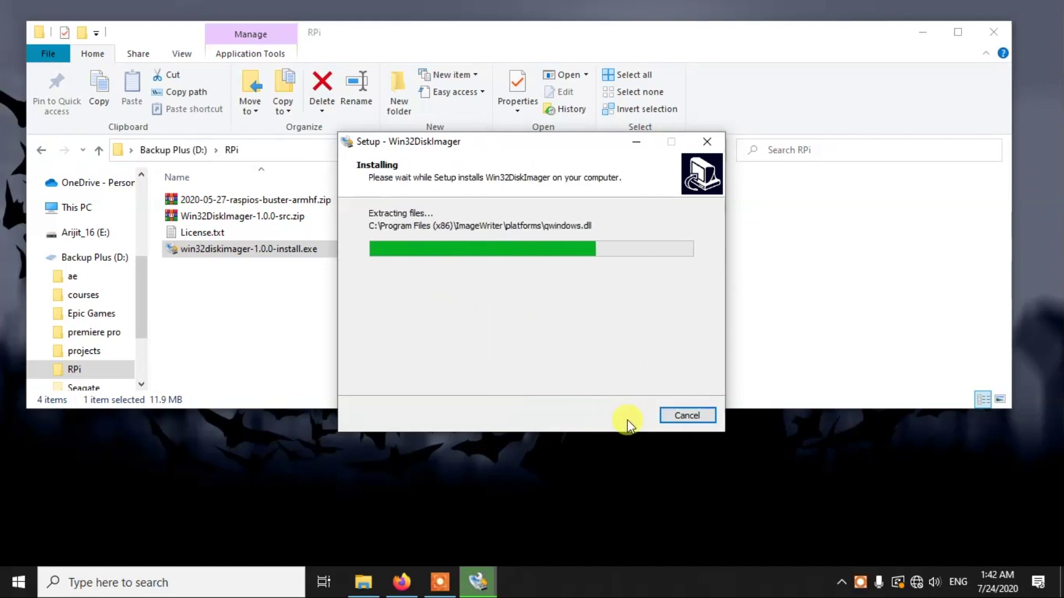
# Step: Finish setup without viewing README.txt and select the Raspberry Pi OS zip
pyautogui.click(516, 277)
pyautogui.click(618, 414)
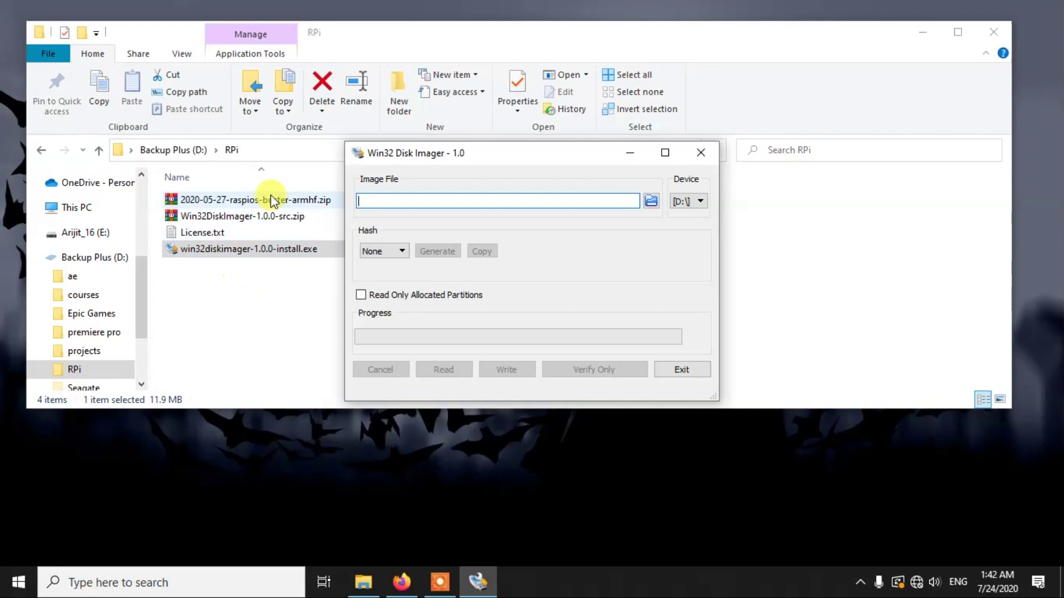
pyautogui.click(274, 201)
# Step: Extract 2020-05-27-raspios-buster-armhf.zip here to get the .img, then return to Win32 Disk Imager
pyautogui.rightClick(274, 202)
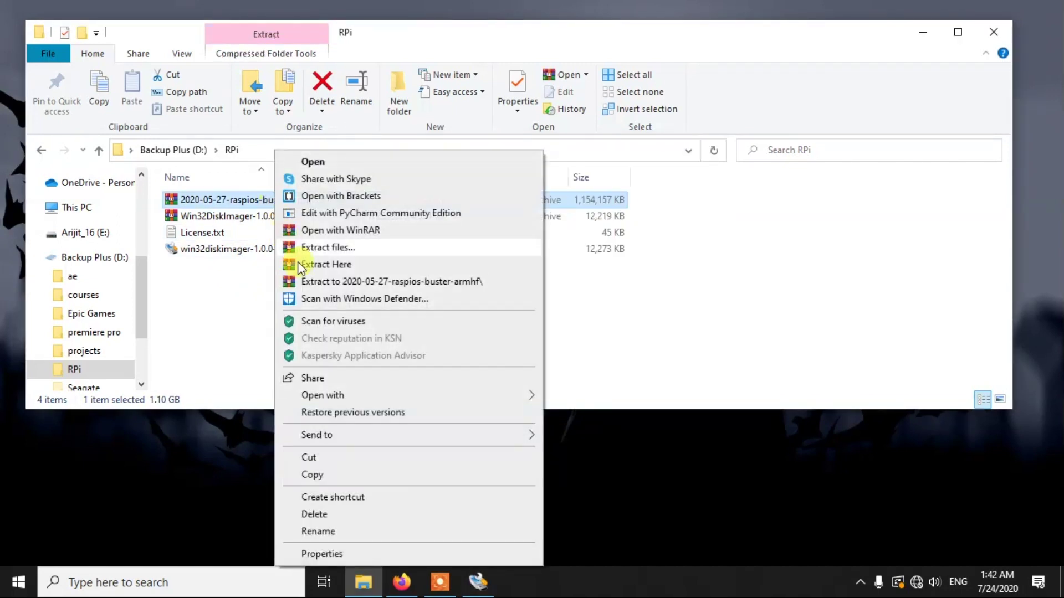
pyautogui.click(344, 264)
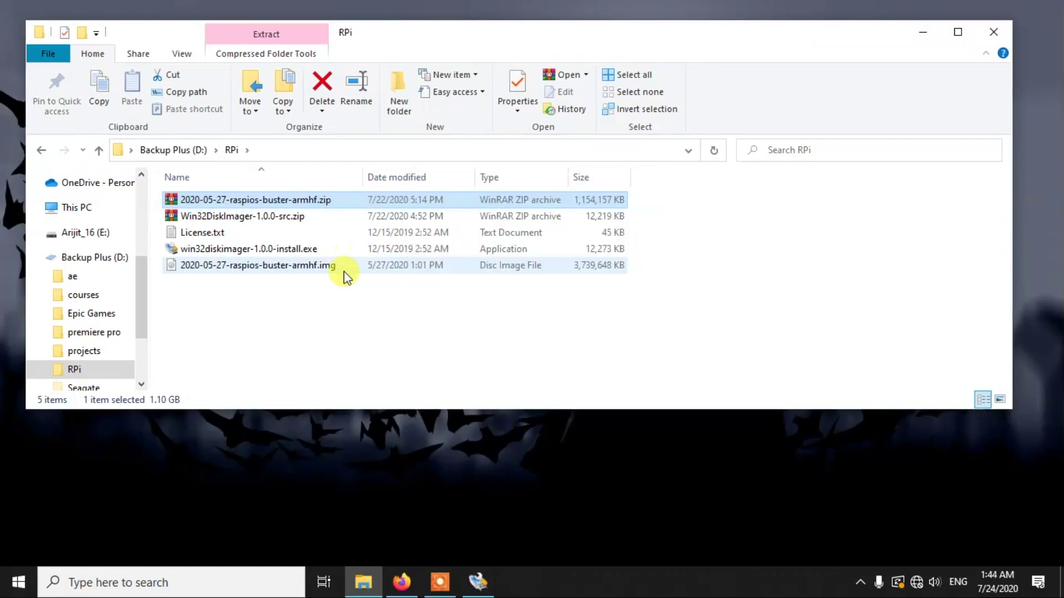
pyautogui.click(344, 265)
pyautogui.click(490, 586)
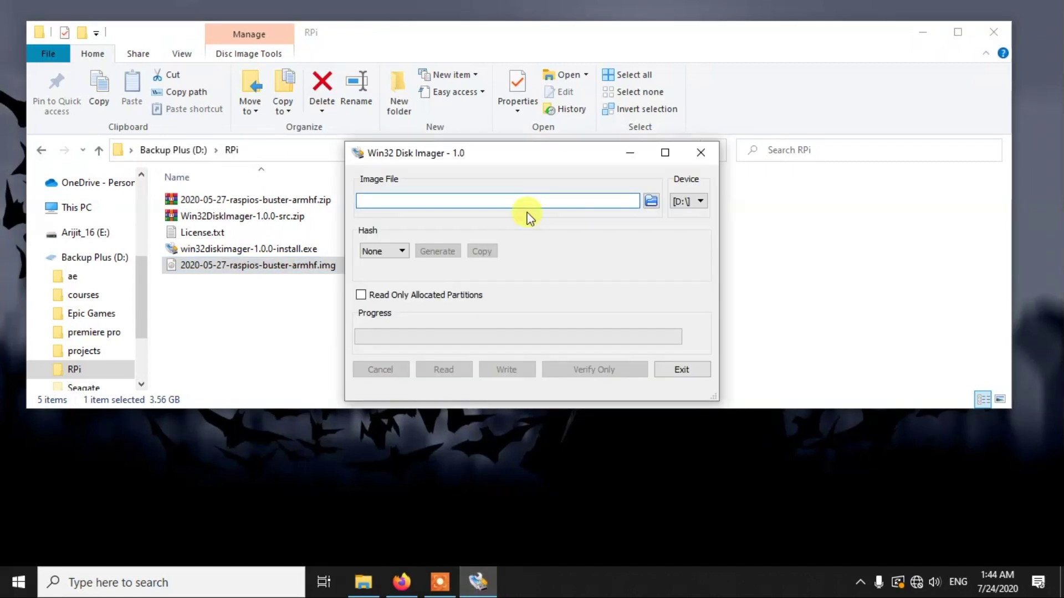
# Step: Load D:/RPi/2020-05-27-raspios-buster-armhf.img as the image file
pyautogui.click(651, 202)
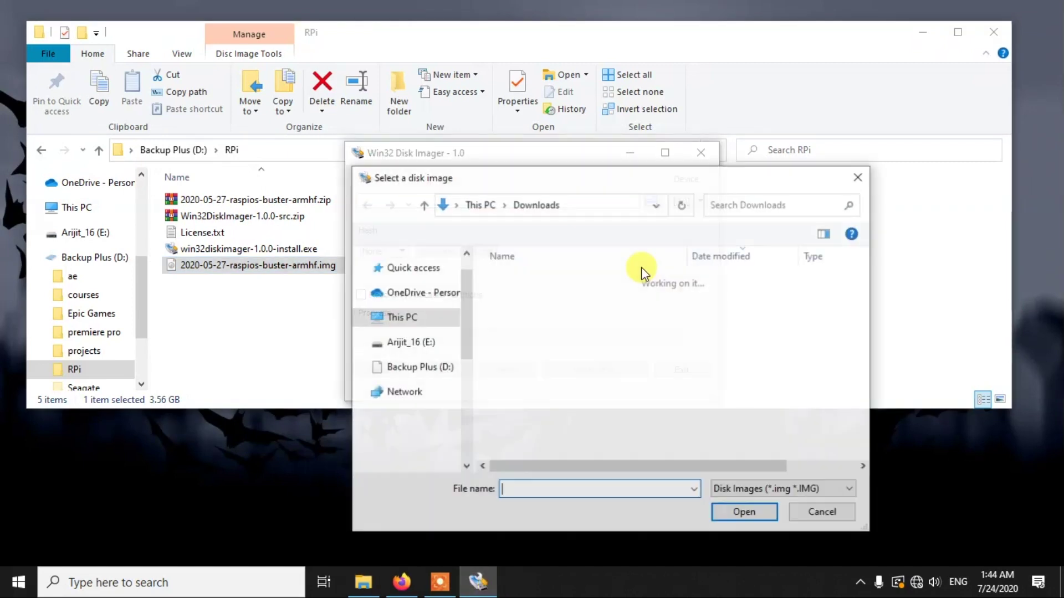
pyautogui.scroll(-2, 413, 344)
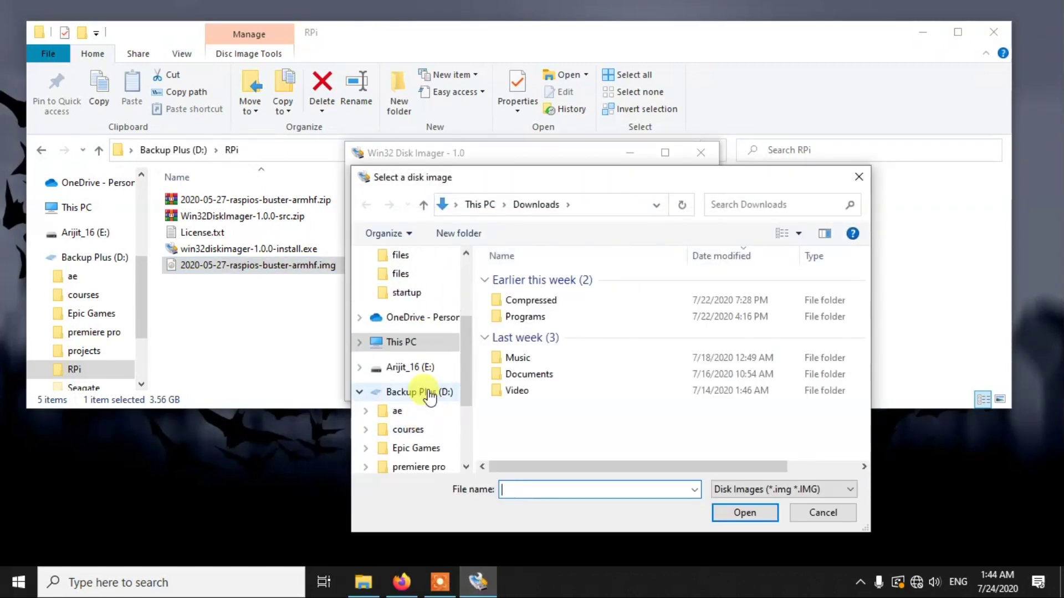
pyautogui.click(424, 392)
pyautogui.doubleClick(539, 360)
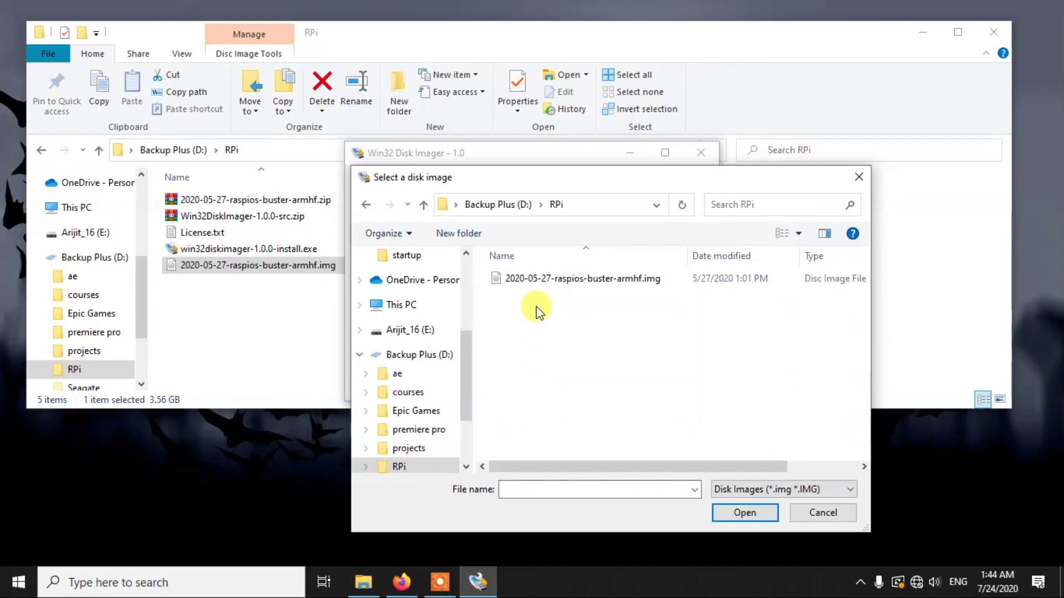
pyautogui.click(540, 279)
pyautogui.click(743, 513)
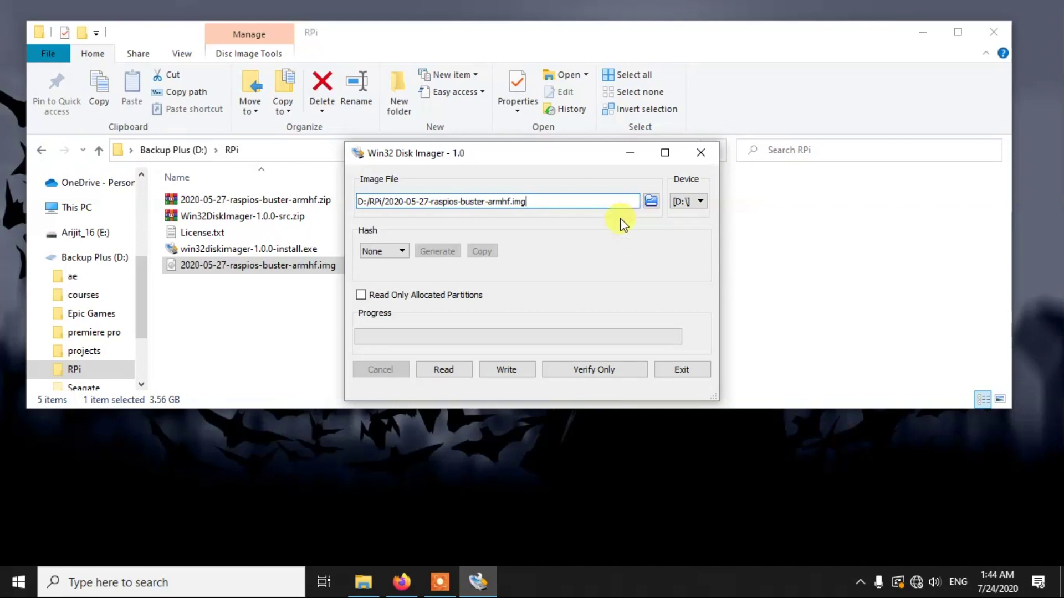
# Step: Choose device [E:\] as the target and start the write
pyautogui.click(701, 202)
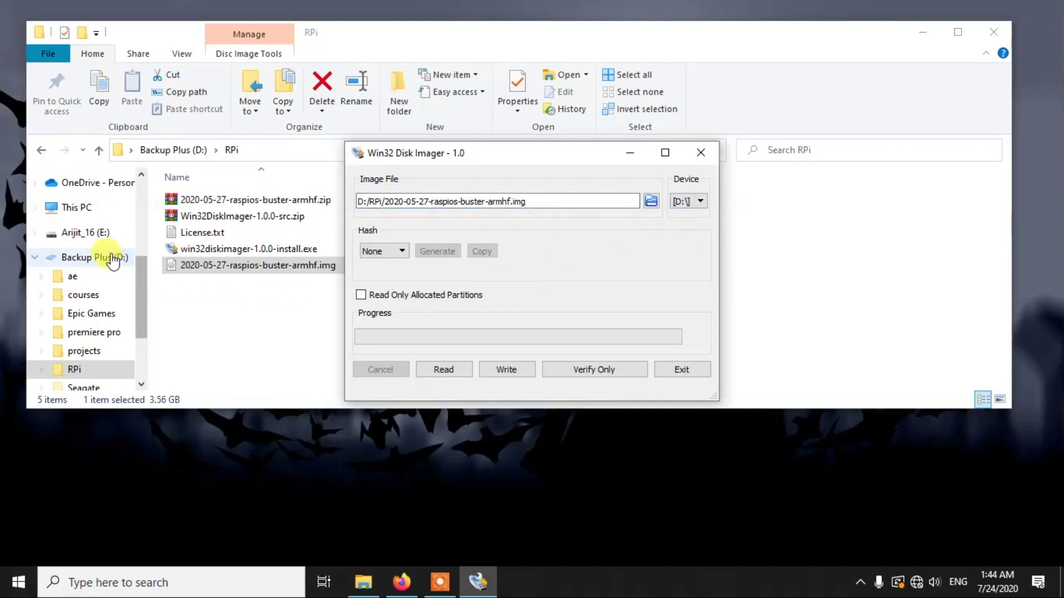
pyautogui.click(697, 225)
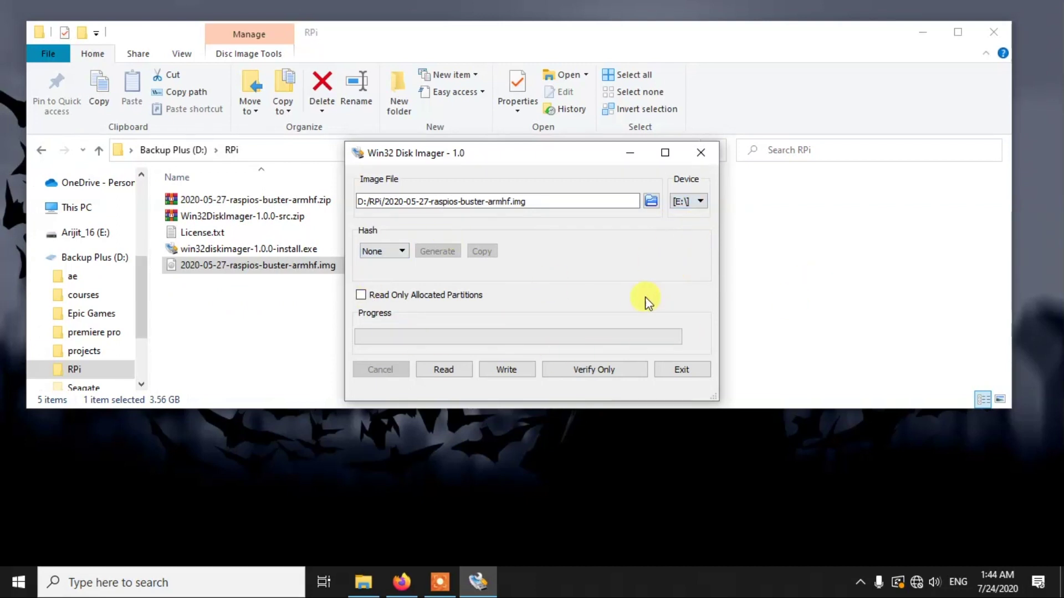
pyautogui.click(508, 366)
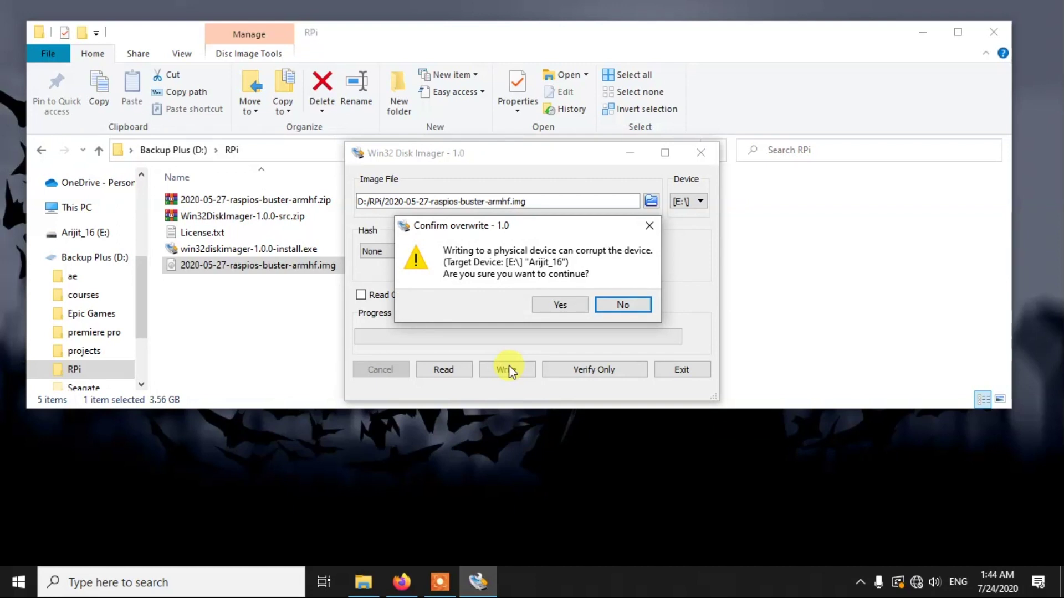
# Step: Confirm overwriting E:\, acknowledge the Write Successful message, and close Win32 Disk Imager
pyautogui.click(560, 304)
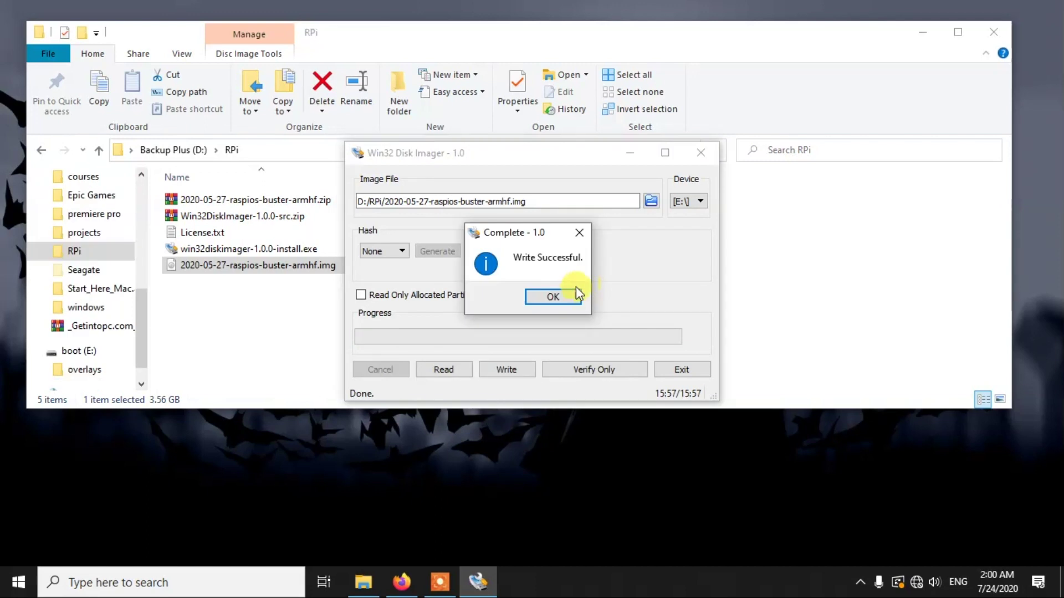
pyautogui.click(575, 295)
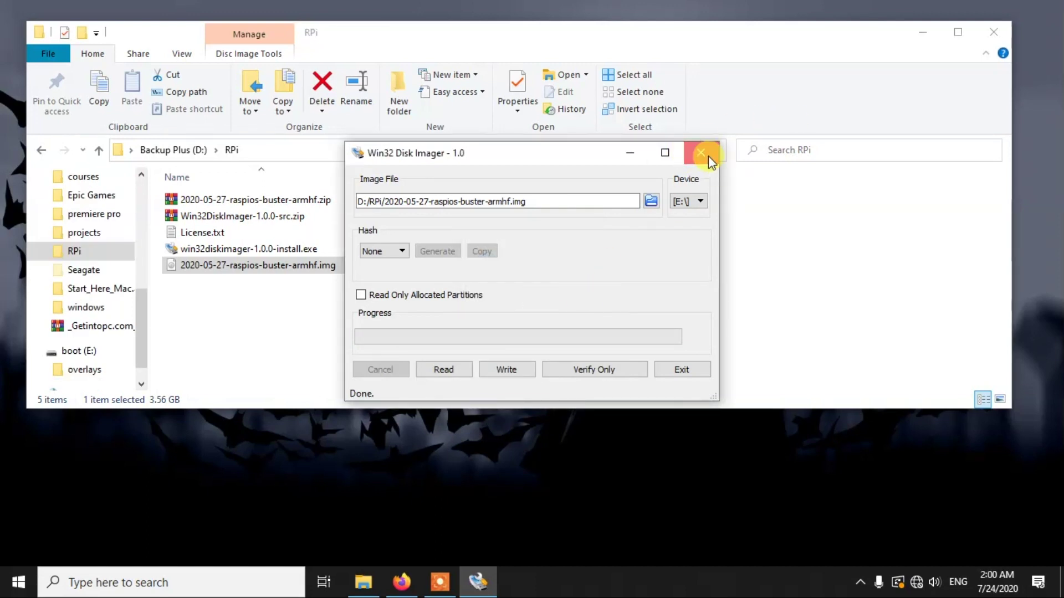
pyautogui.click(701, 153)
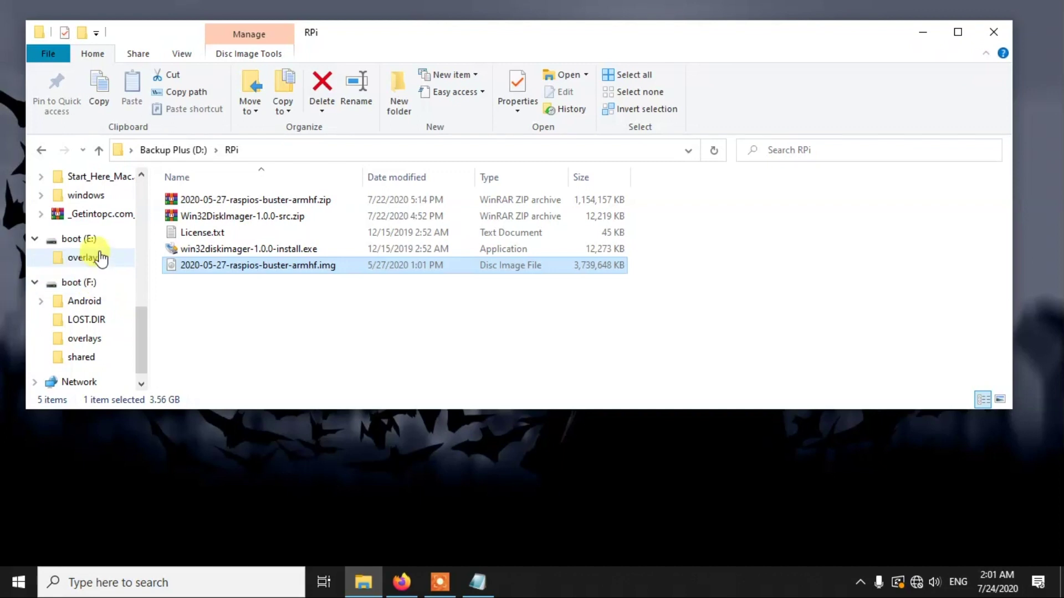
# Step: Browse the boot (E:) drive's files, scrolling to config.txt, and open it
pyautogui.click(99, 244)
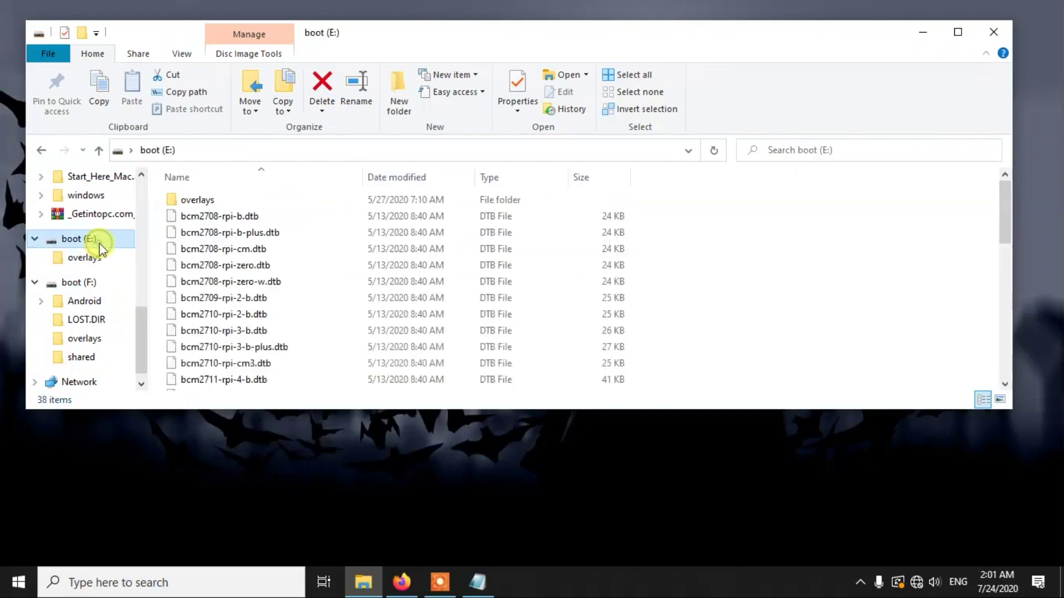
pyautogui.click(83, 283)
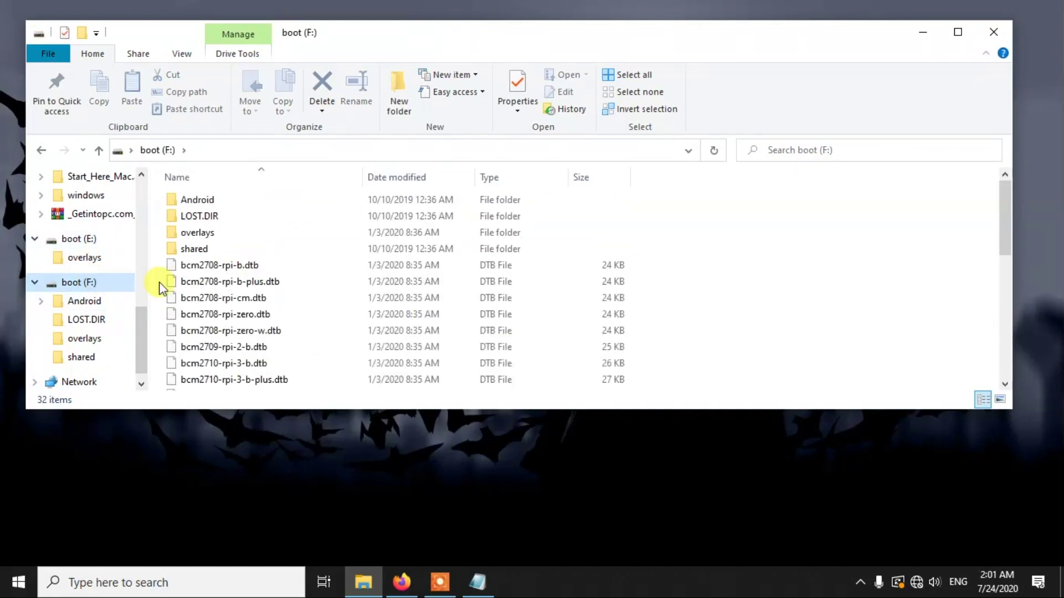
pyautogui.scroll(-1, 285, 280)
pyautogui.click(78, 238)
pyautogui.scroll(-4, 240, 278)
pyautogui.scroll(-1, 377, 362)
pyautogui.scroll(1, 107, 268)
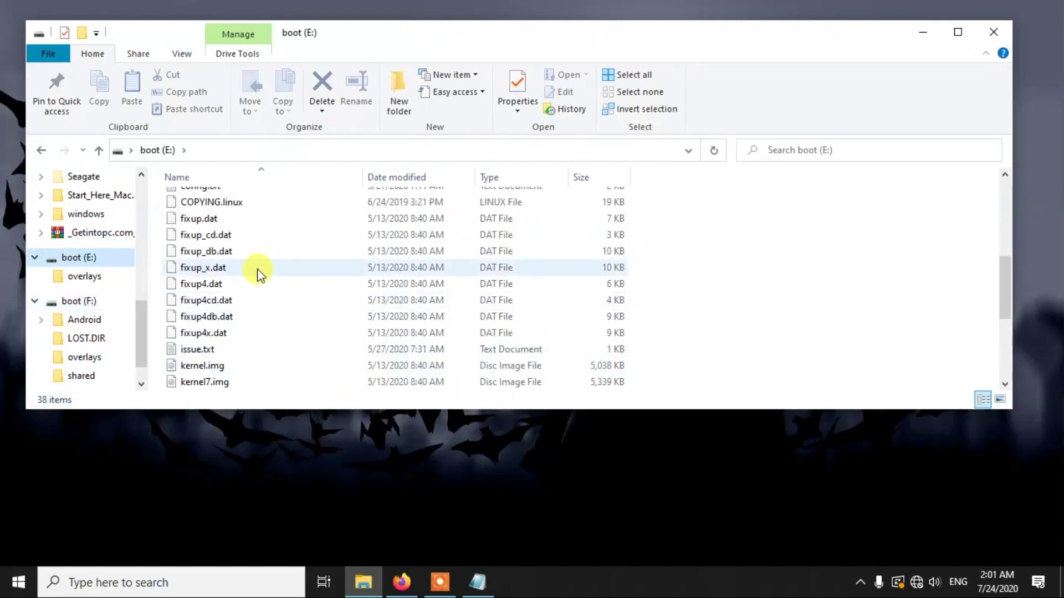
pyautogui.scroll(5, 257, 271)
pyautogui.scroll(-2, 755, 332)
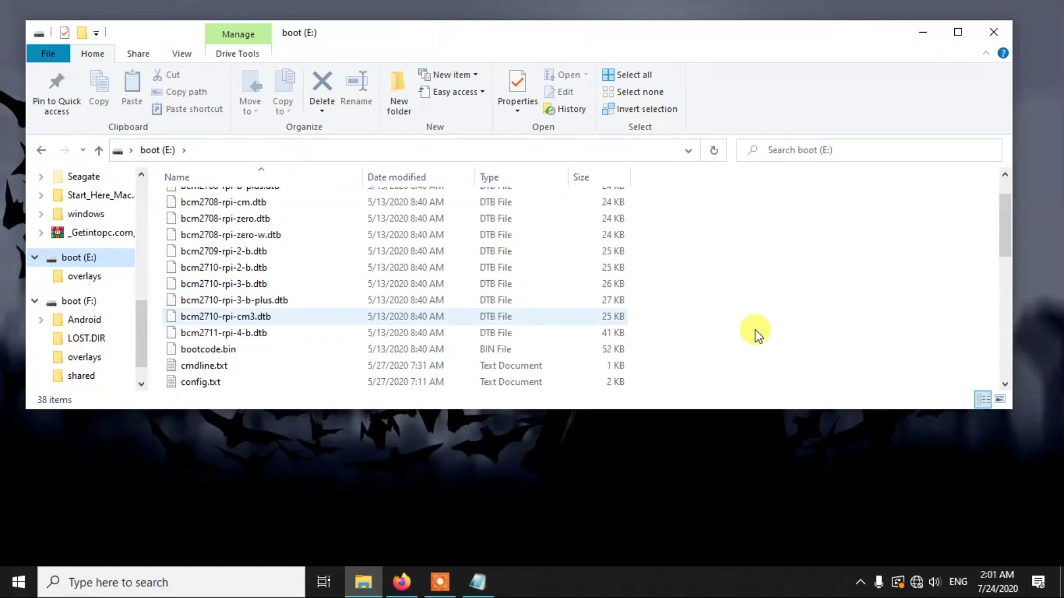
pyautogui.moveTo(1005, 241); pyautogui.dragTo(953, 360)
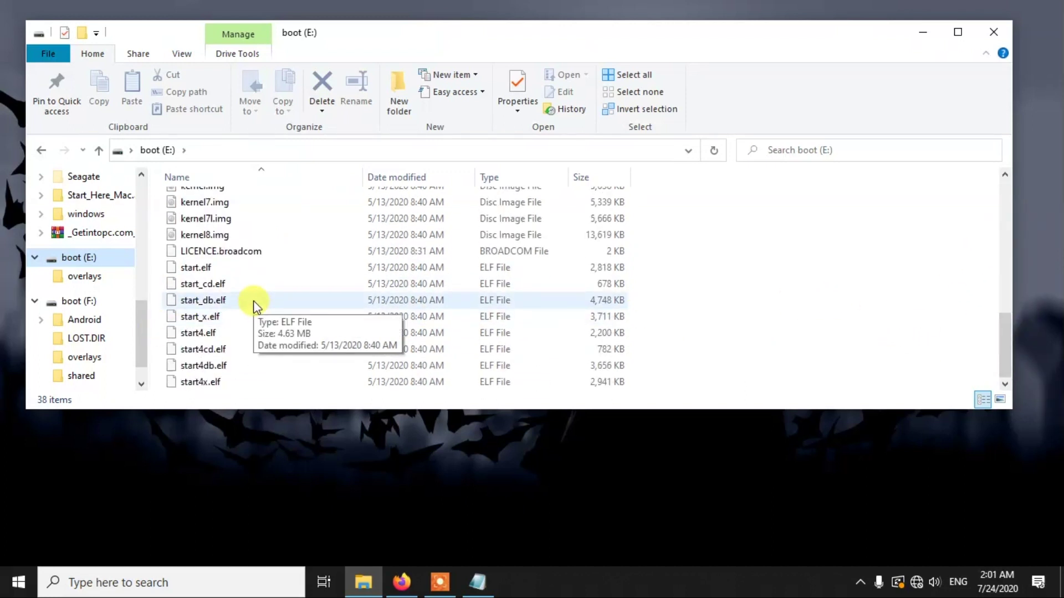
pyautogui.scroll(2, 253, 302)
pyautogui.scroll(3, 252, 300)
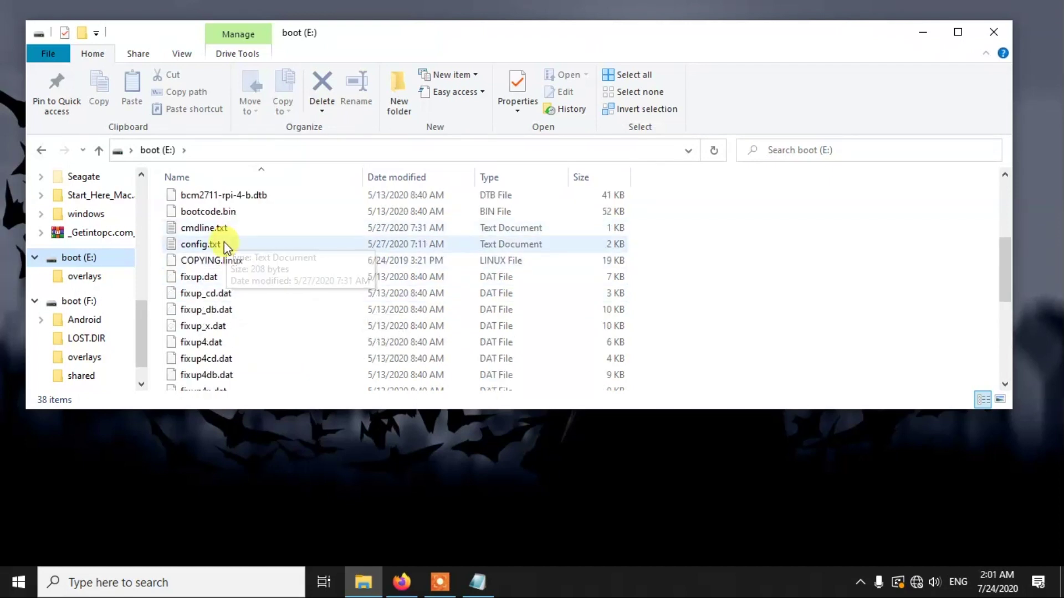
pyautogui.doubleClick(223, 243)
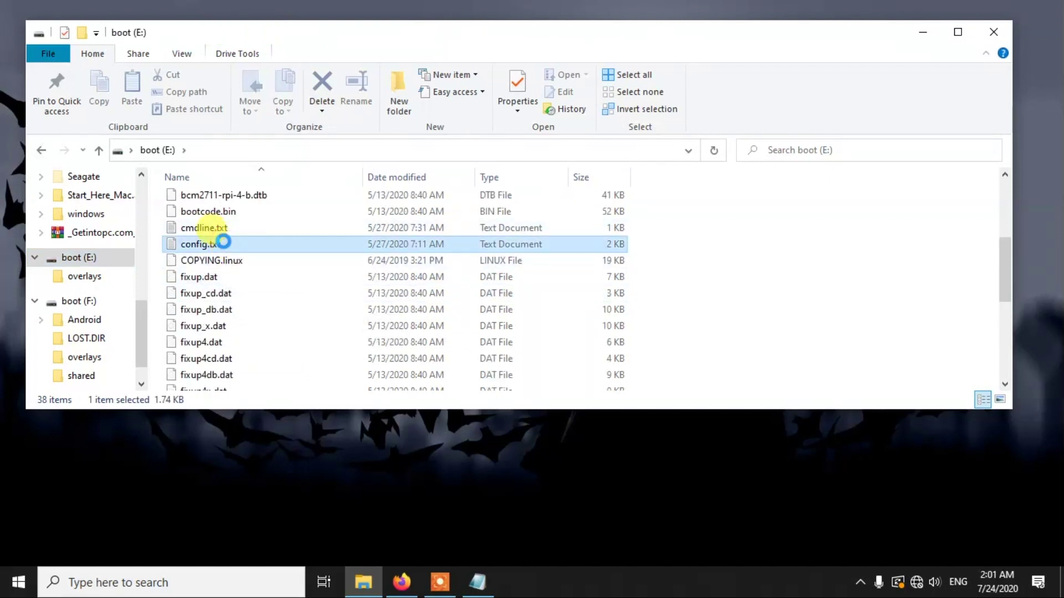
# Step: Open config.txt in Notepad and start a new empty line at its end
pyautogui.rightClick(224, 242)
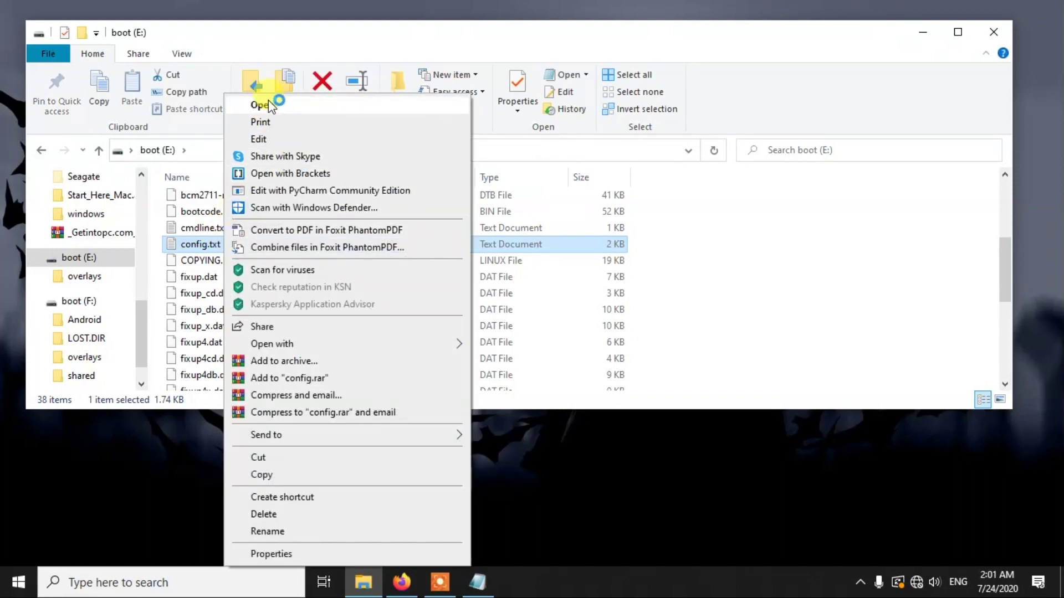
pyautogui.click(271, 105)
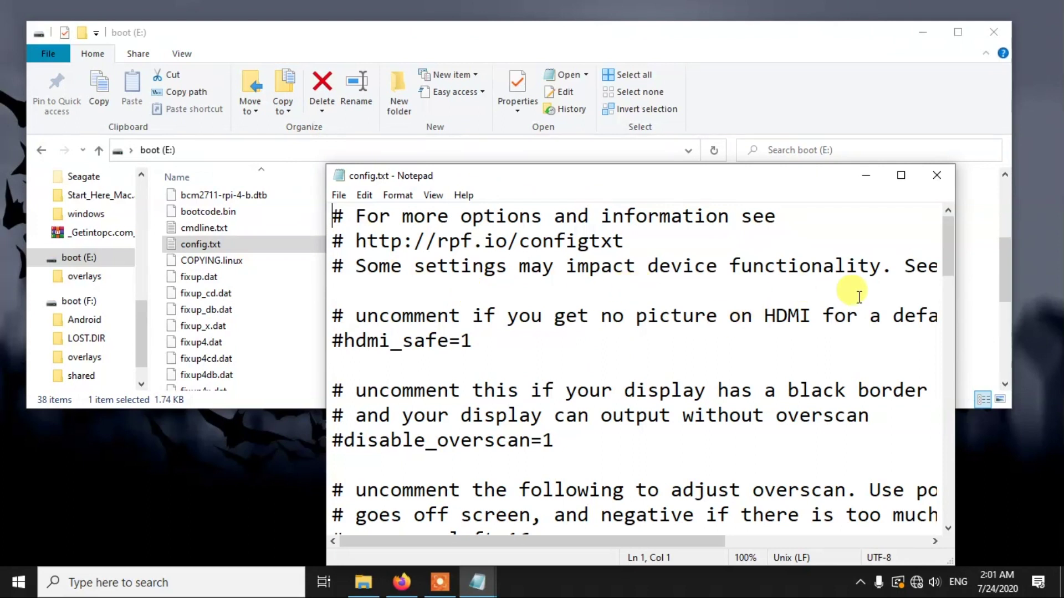
pyautogui.moveTo(776, 180); pyautogui.dragTo(754, 73)
pyautogui.moveTo(924, 156); pyautogui.dragTo(906, 415)
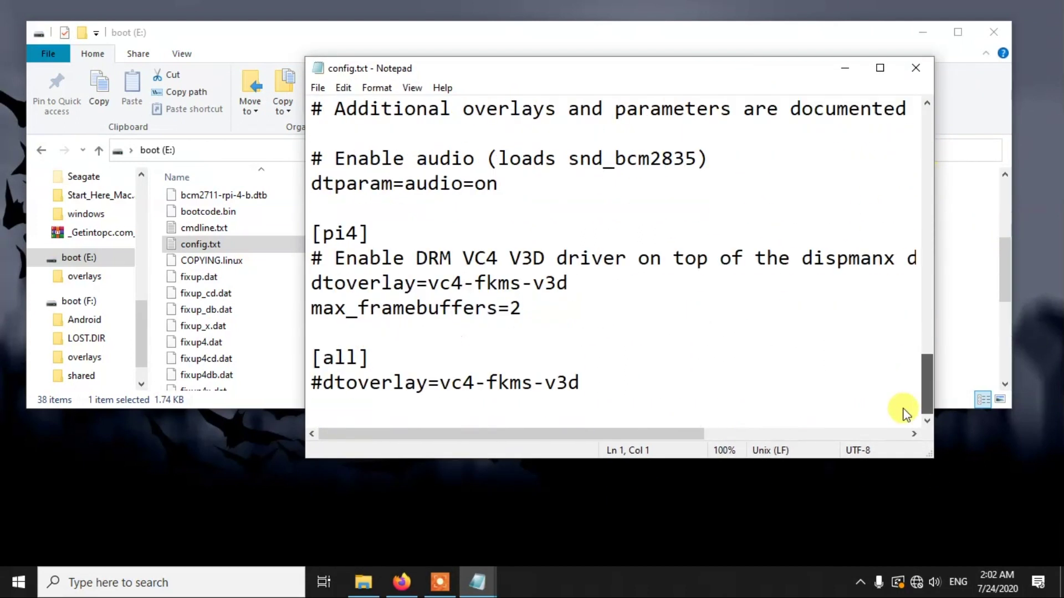
pyautogui.click(646, 383)
pyautogui.press('Return')
# Step: Paste program_usb_boot_mode=1 from the scratch note onto that line, save, and minimize Notepad
pyautogui.click(425, 544)
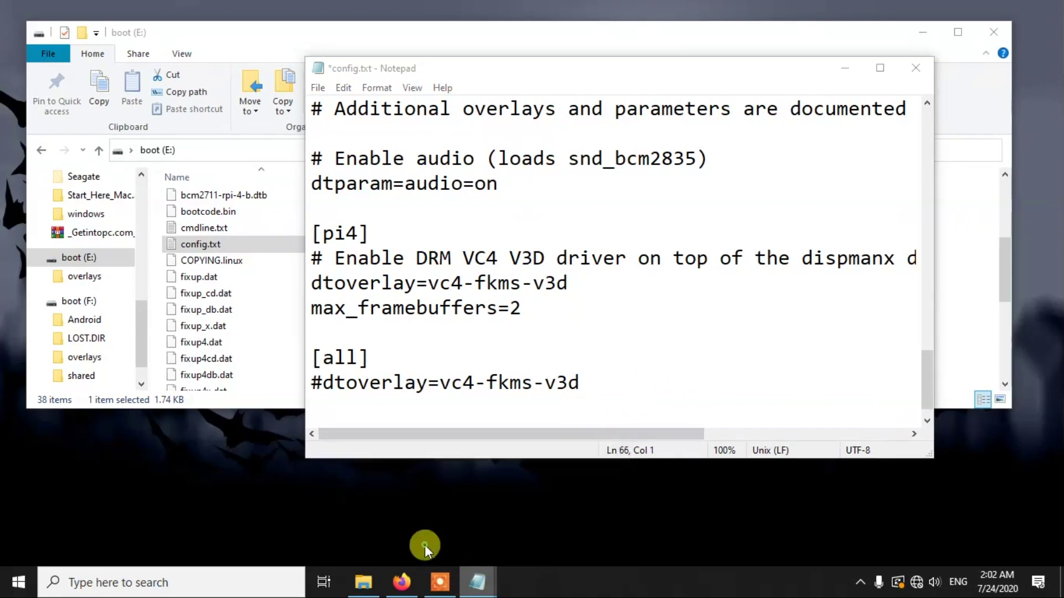
pyautogui.moveTo(602, 217); pyautogui.dragTo(332, 206)
pyautogui.hotkey('ctrl', 'c')
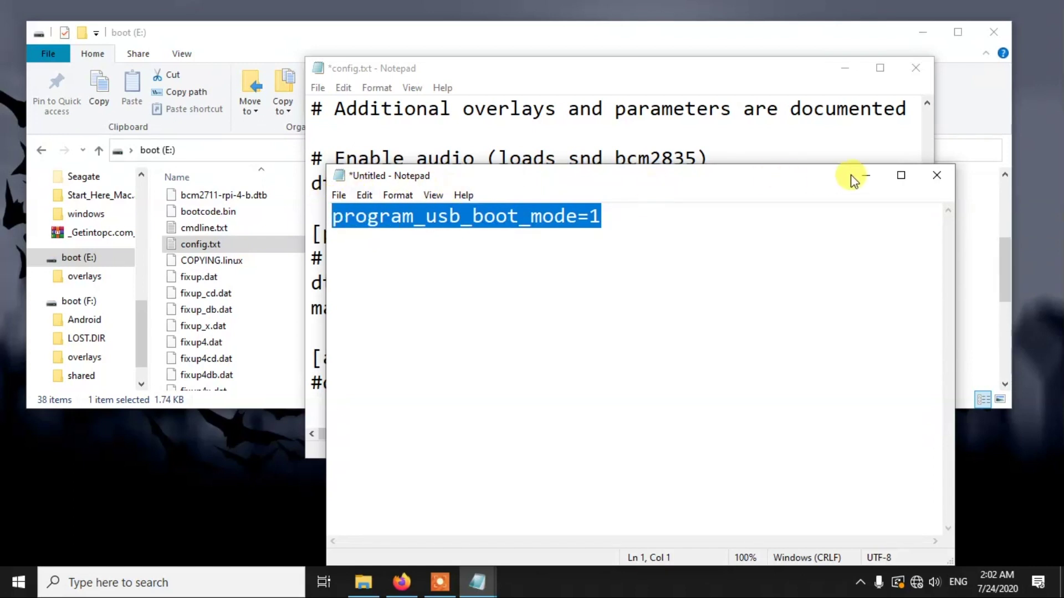
pyautogui.click(866, 175)
pyautogui.hotkey('ctrl', 'v')
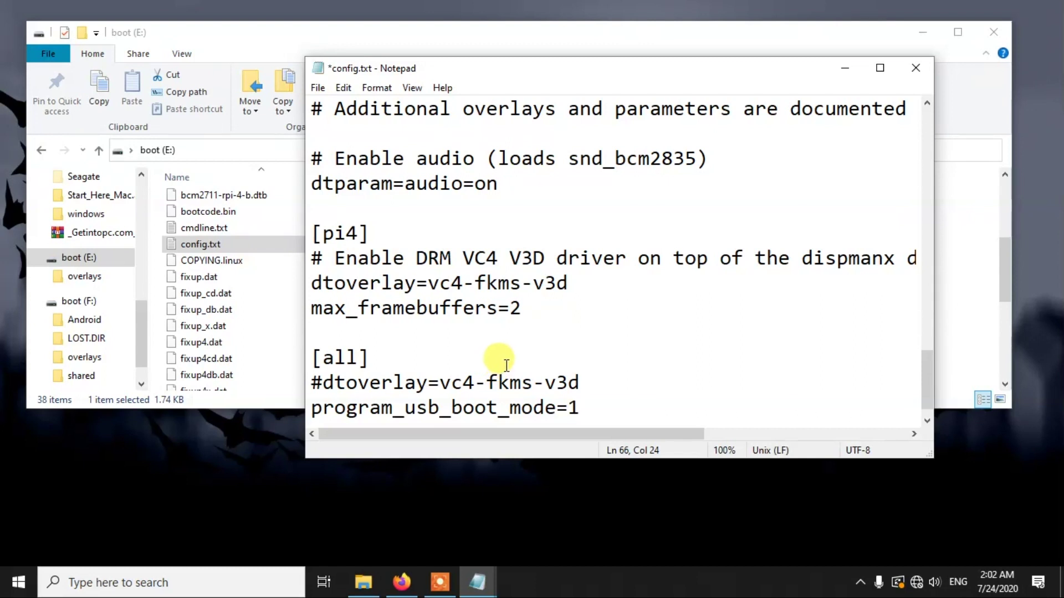
pyautogui.hotkey('ctrl', 's')
pyautogui.click(845, 68)
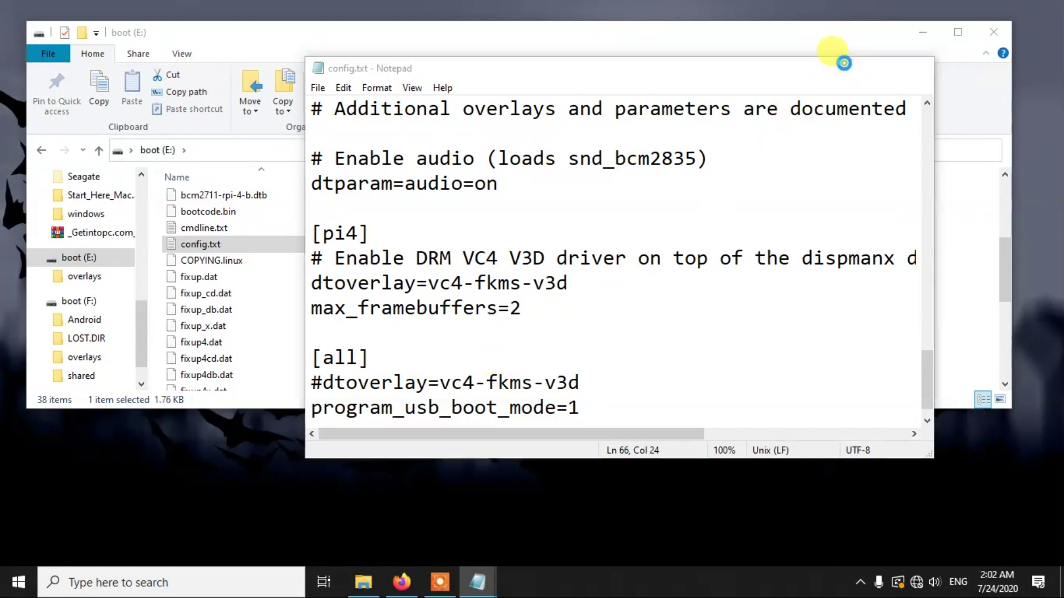
pyautogui.click(83, 301)
# Step: Open config.txt on boot (F:), paste program_usb_boot_mode=1 on its last line, and close Notepad
pyautogui.scroll(-4, 254, 301)
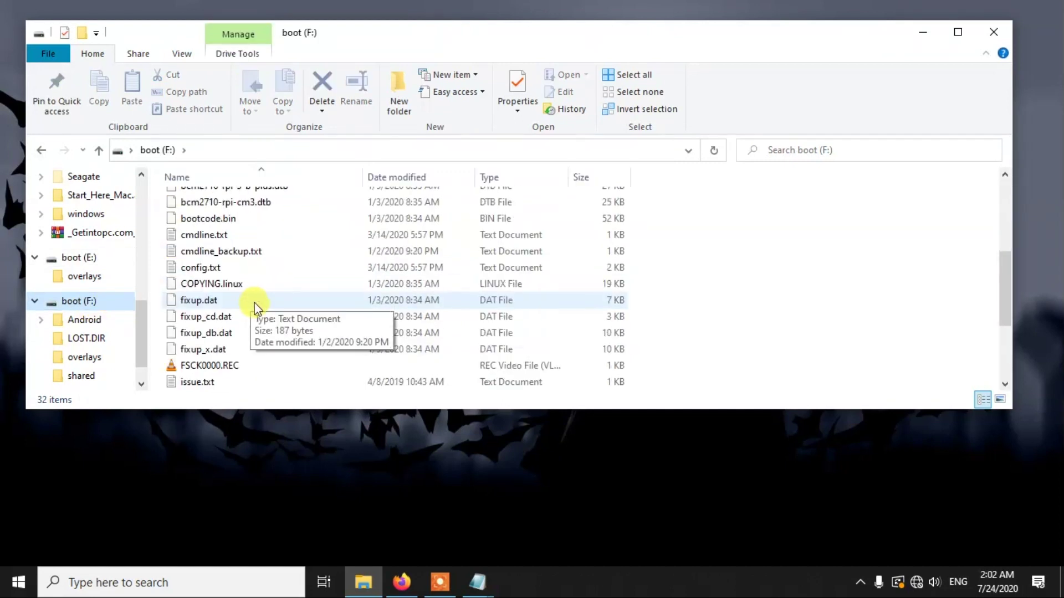
pyautogui.click(231, 271)
pyautogui.rightClick(232, 271)
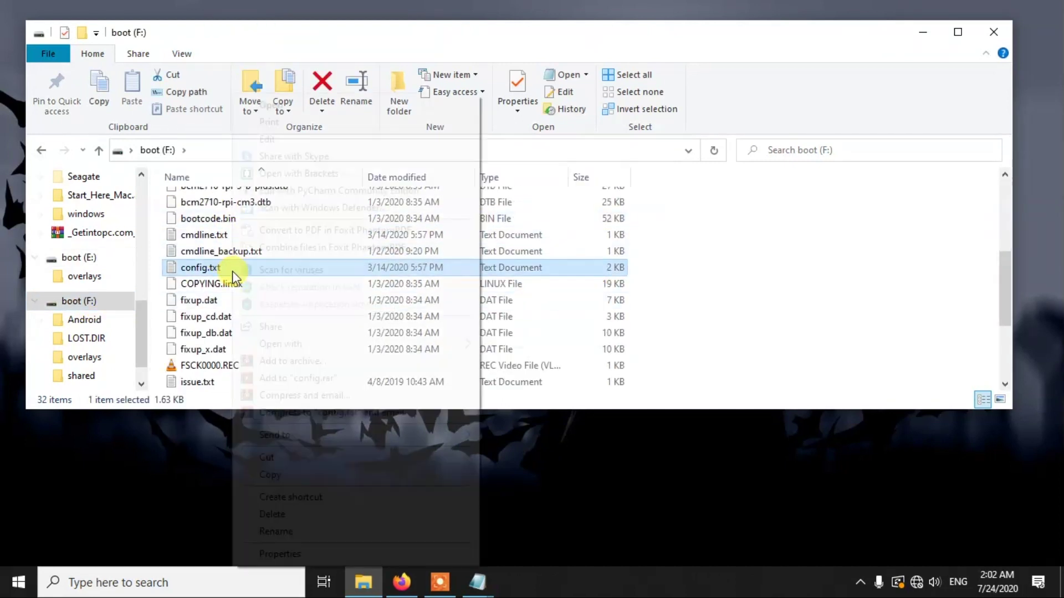
pyautogui.click(297, 105)
pyautogui.scroll(-15, 454, 368)
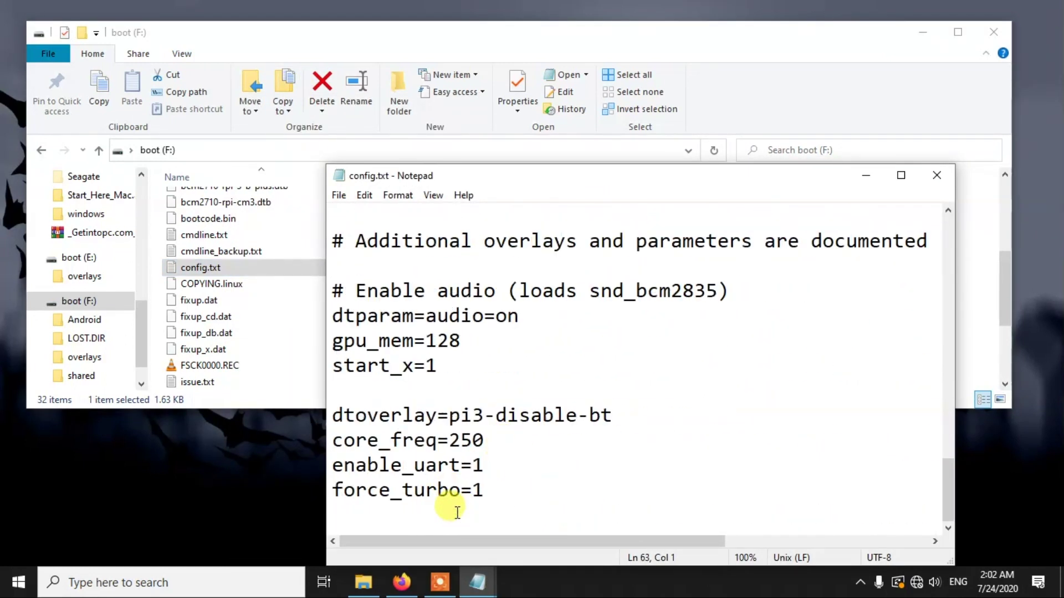
pyautogui.hotkey('ctrl', 'v')
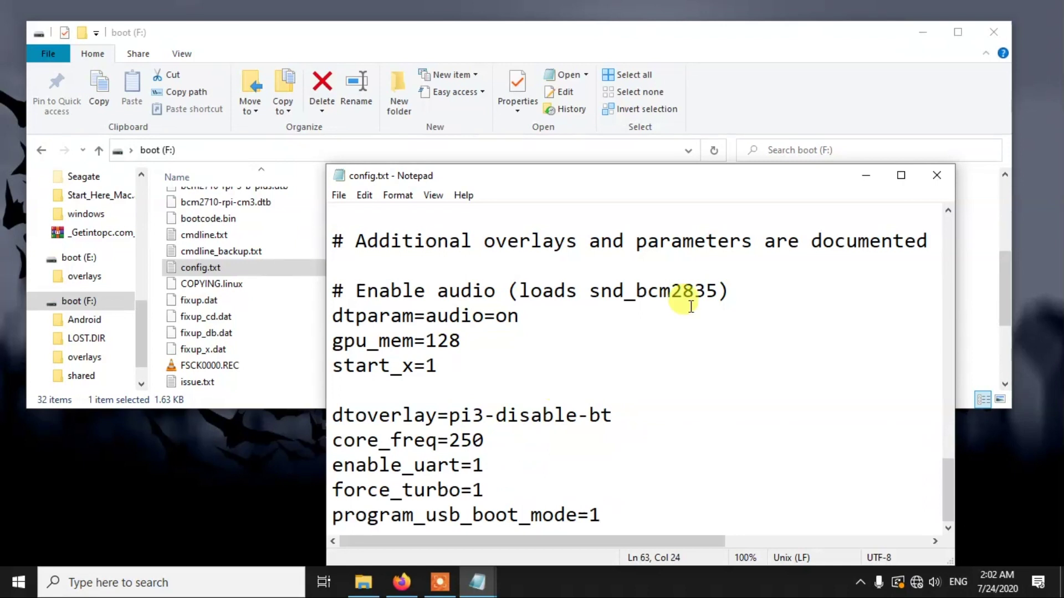
pyautogui.click(938, 177)
# Step: Glance over the boot (E:) drive, then close the File Explorer window
pyautogui.scroll(-2, 239, 347)
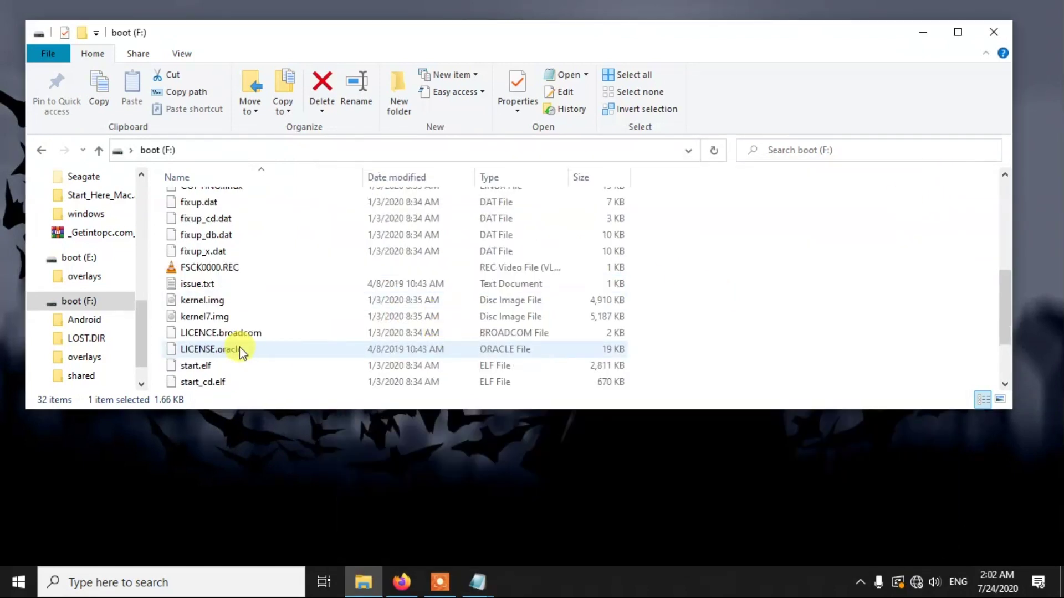
pyautogui.click(105, 260)
pyautogui.scroll(-6, 290, 337)
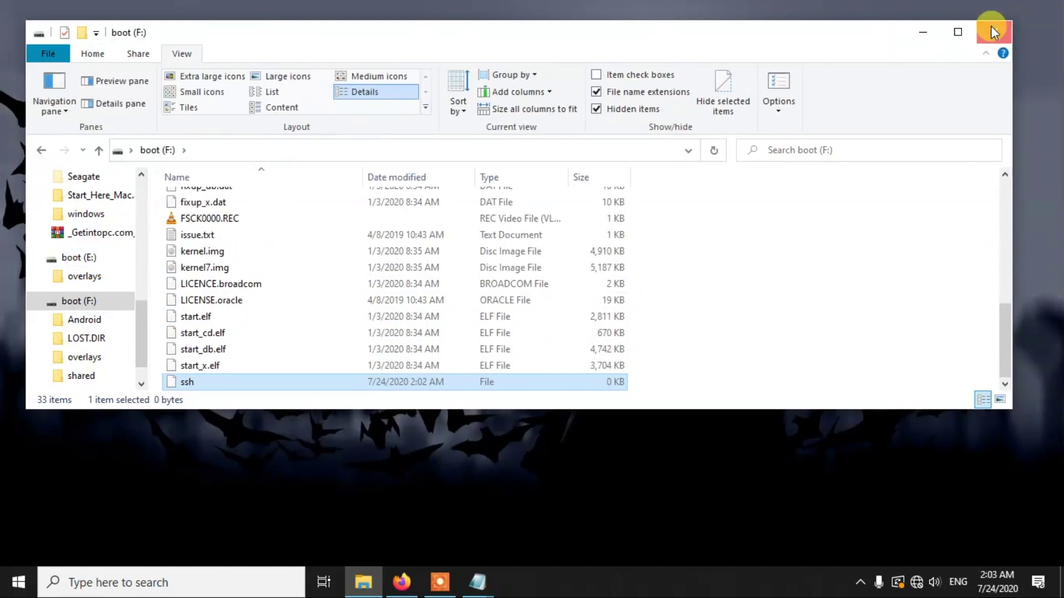
pyautogui.click(990, 26)
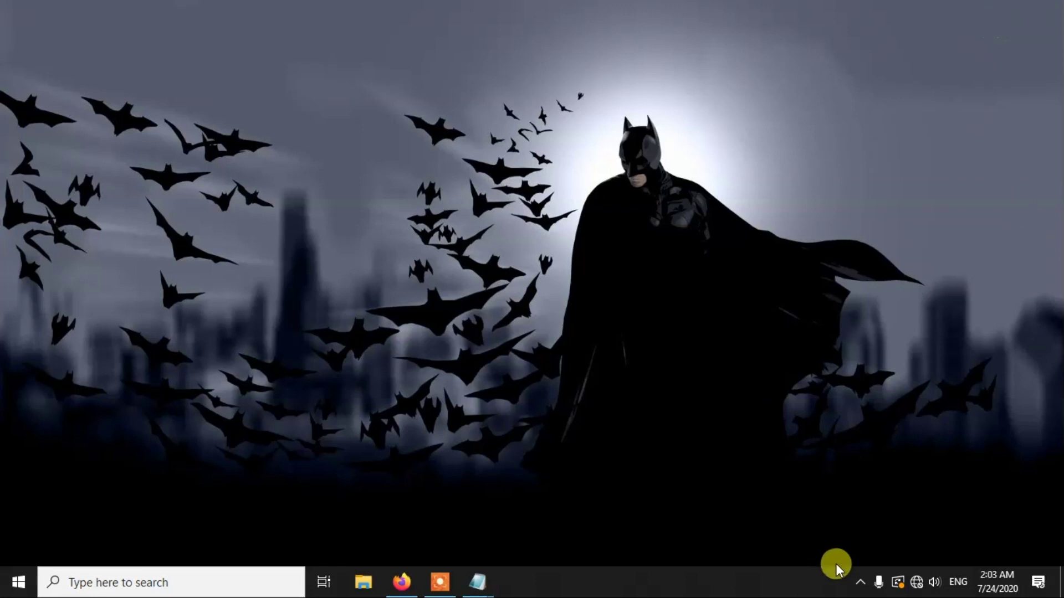
# Step: Safely eject the Mass Storage Device holding boot (F:) from the notification area
pyautogui.click(860, 582)
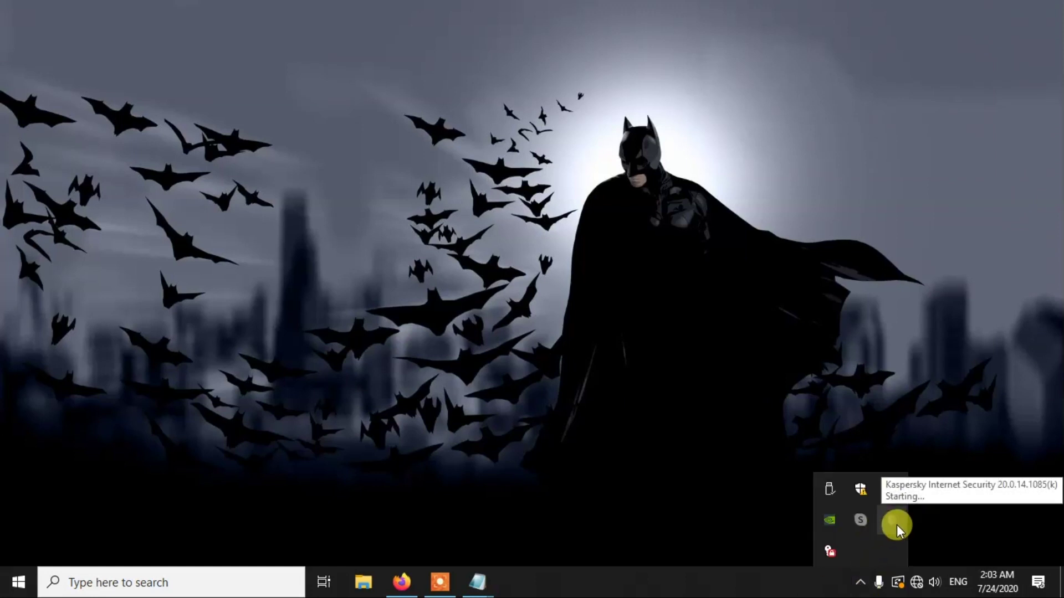
pyautogui.click(823, 502)
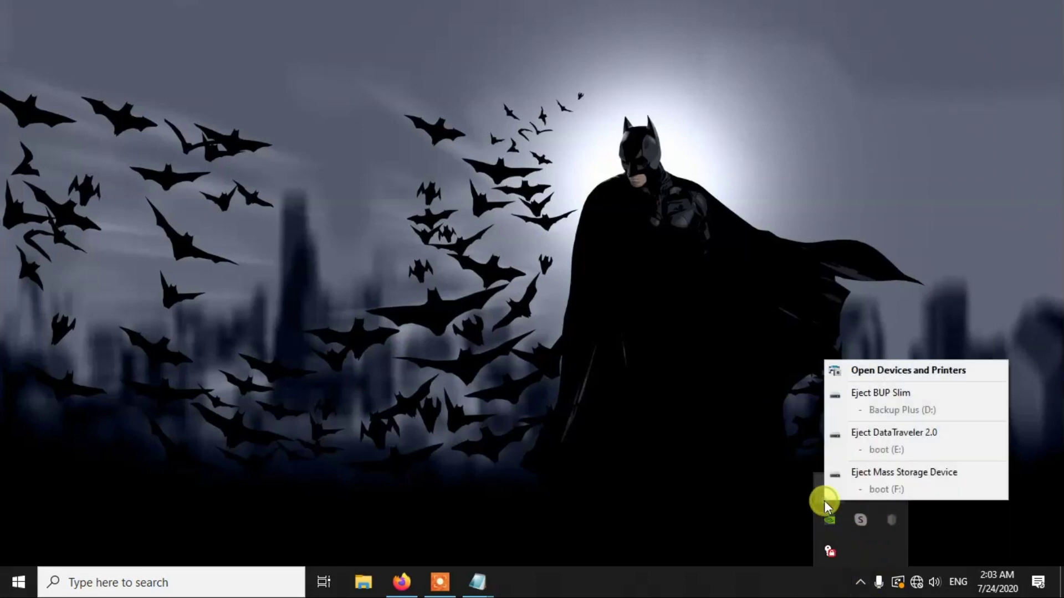
pyautogui.click(878, 471)
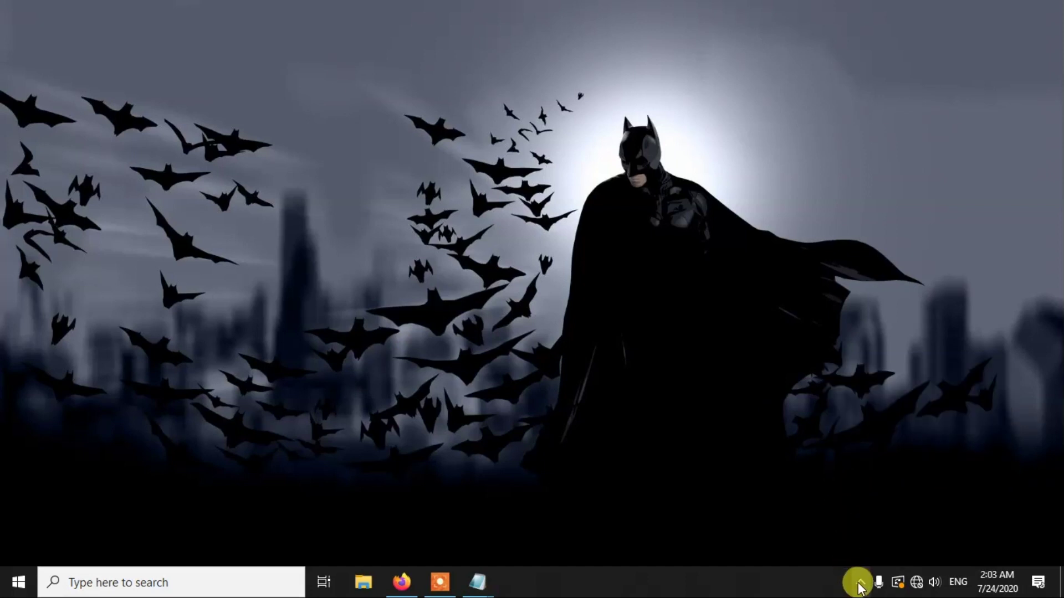
pyautogui.click(860, 581)
pyautogui.click(829, 489)
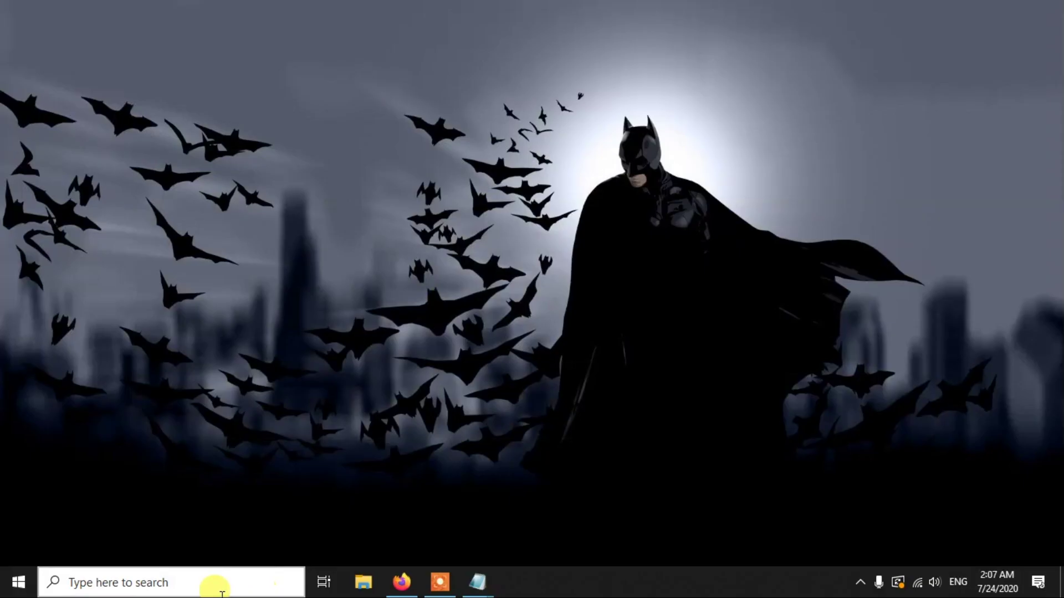
# Step: Launch PuTTY and connect over SSH to host 192.168.0.105, dismissing the license notice
pyautogui.click(213, 584)
pyautogui.write('p')
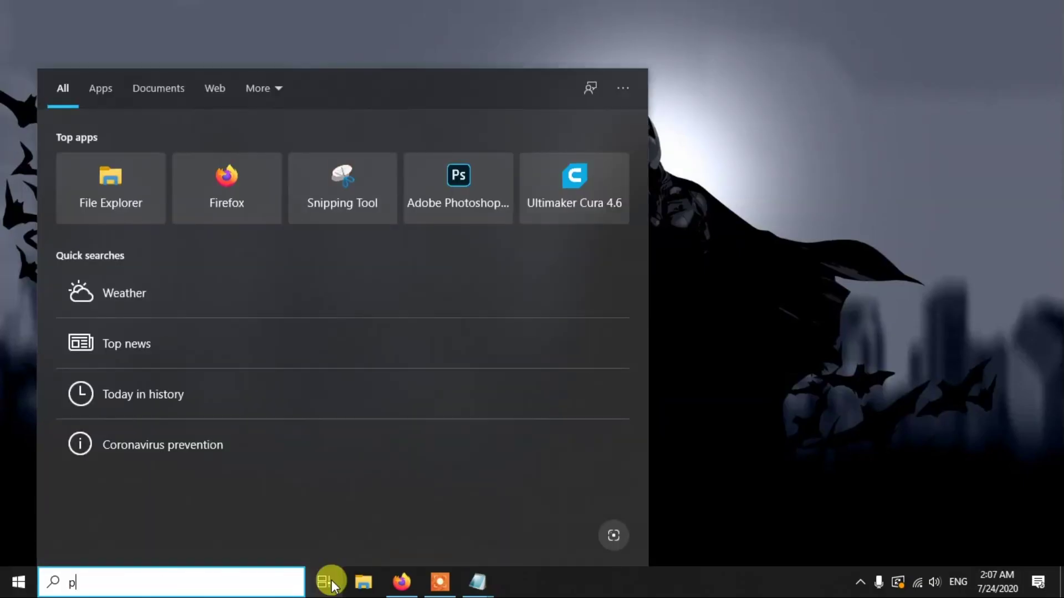
pyautogui.write('u')
pyautogui.click(284, 160)
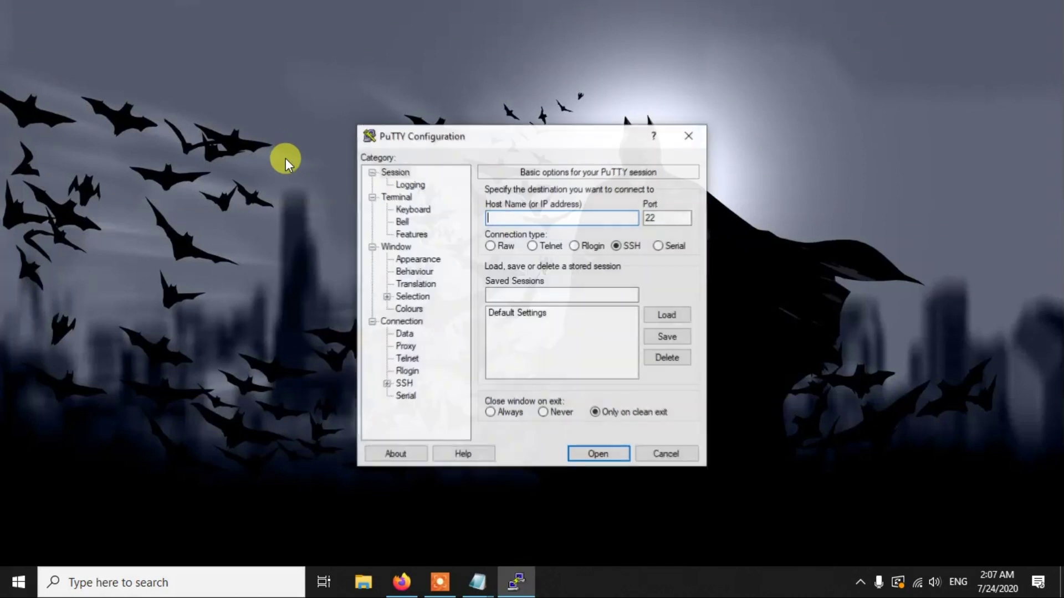
pyautogui.write('192')
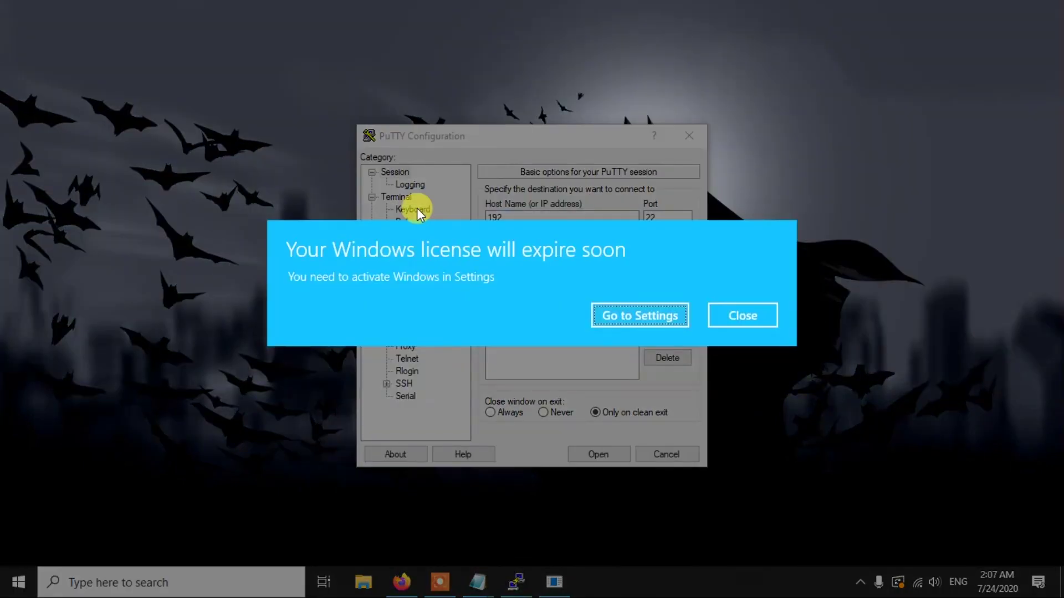
pyautogui.click(713, 316)
pyautogui.write('.168.0.105')
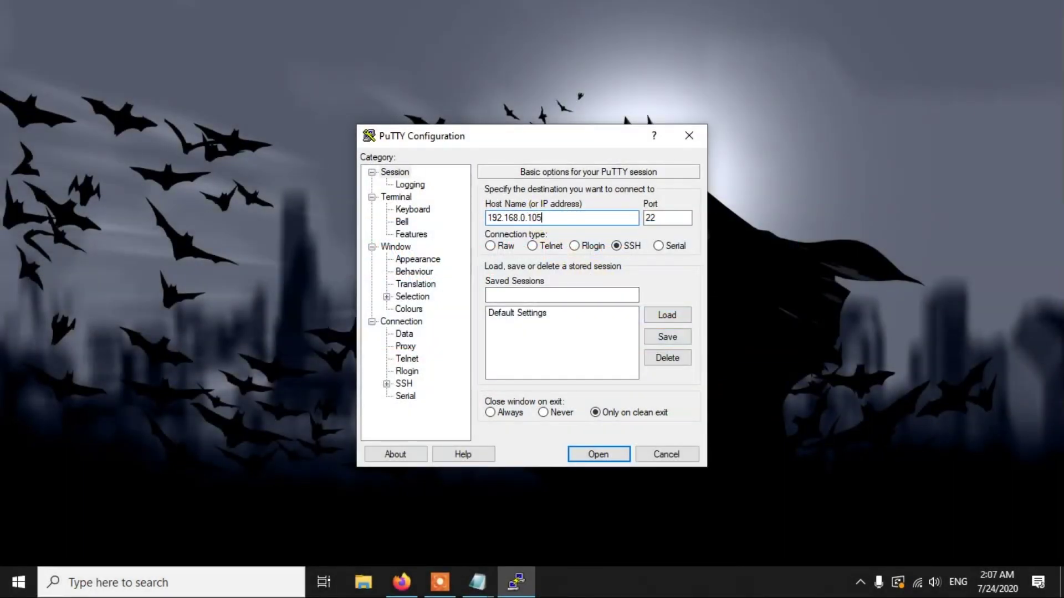
pyautogui.press('Return')
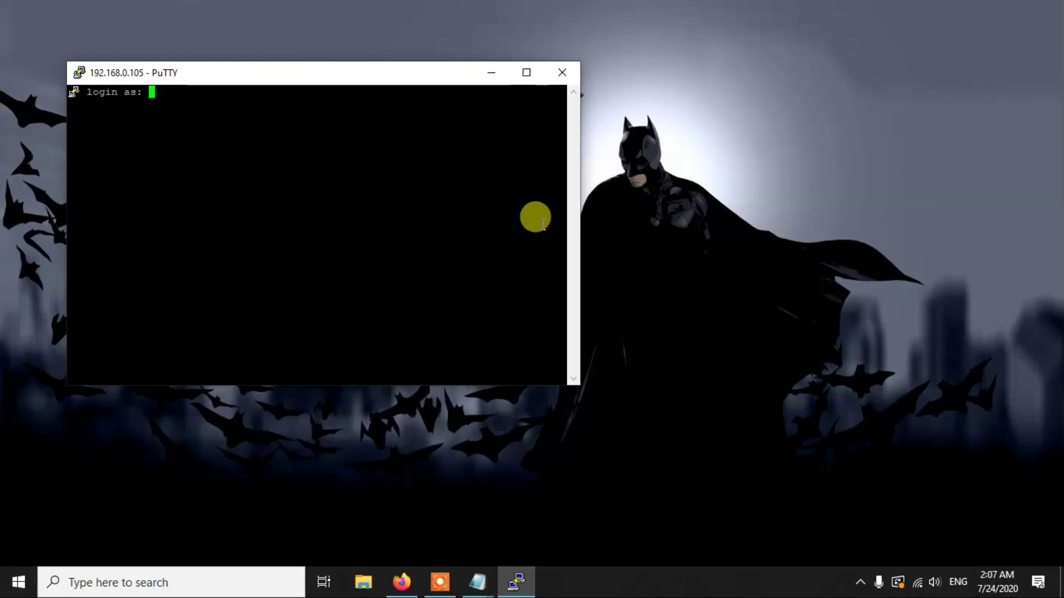
# Step: Log in to the Pi as user pi with the account password and clear the terminal
pyautogui.write('pi')
pyautogui.press('Return')
pyautogui.write('raspberry')
pyautogui.press('Return')
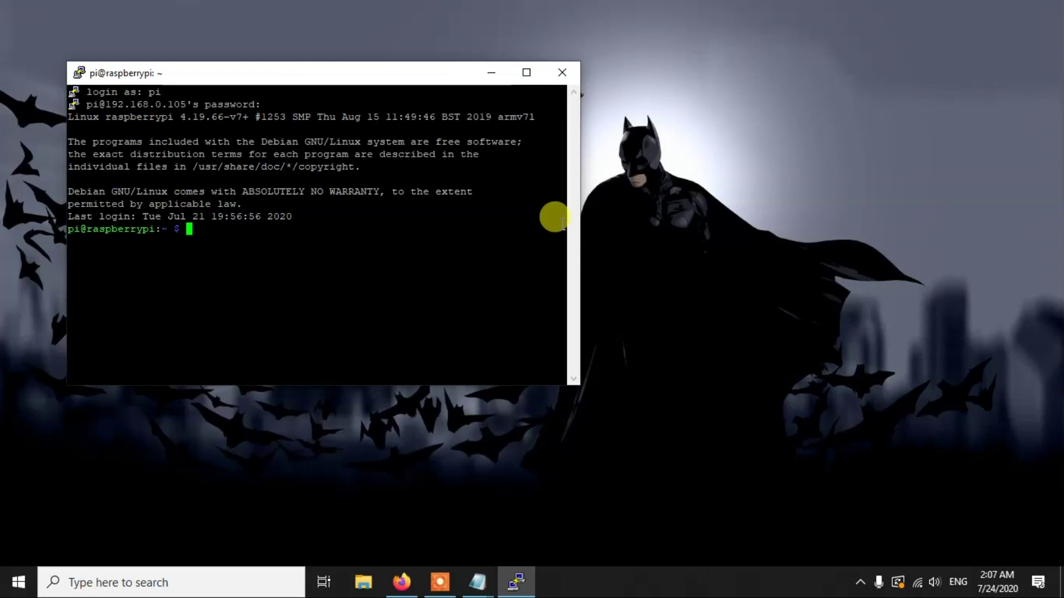
pyautogui.hotkey('ctrl', 'l')
# Step: Change into the Desktop folder and list its files
pyautogui.write('cd Desktop/')
pyautogui.press('Tab')
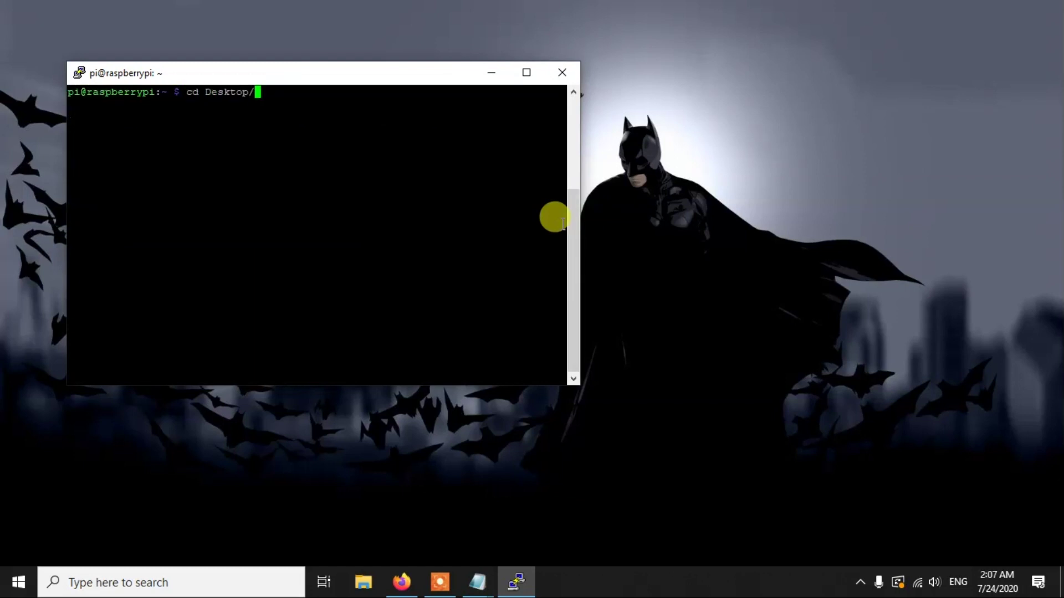
pyautogui.press('Return')
pyautogui.write('ls')
pyautogui.press('Return')
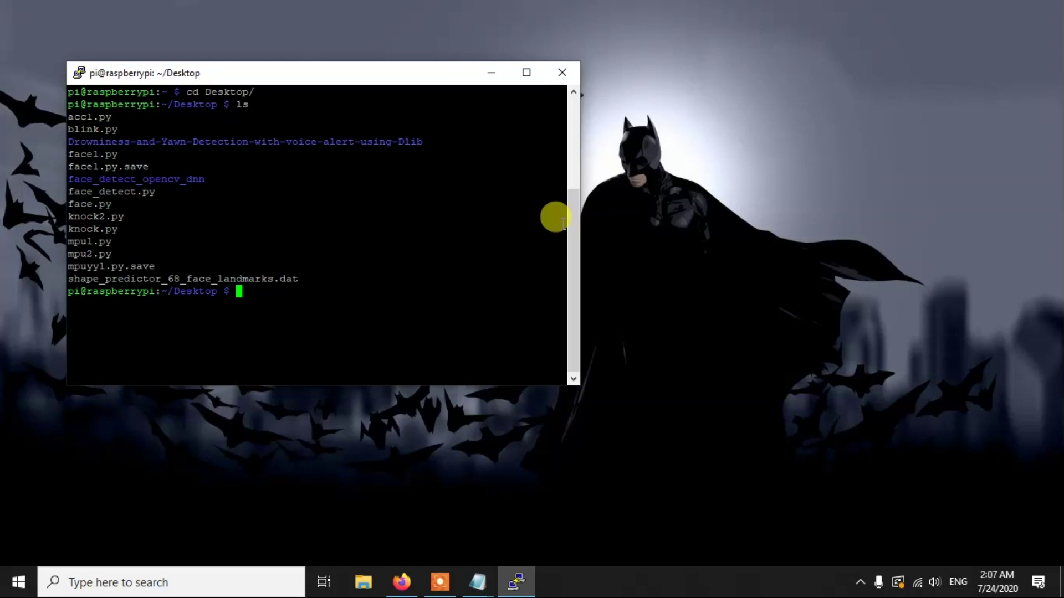
# Step: Return to the home folder, list its contents, then run sudo shutdown
pyautogui.write('cd ..')
pyautogui.press('Return')
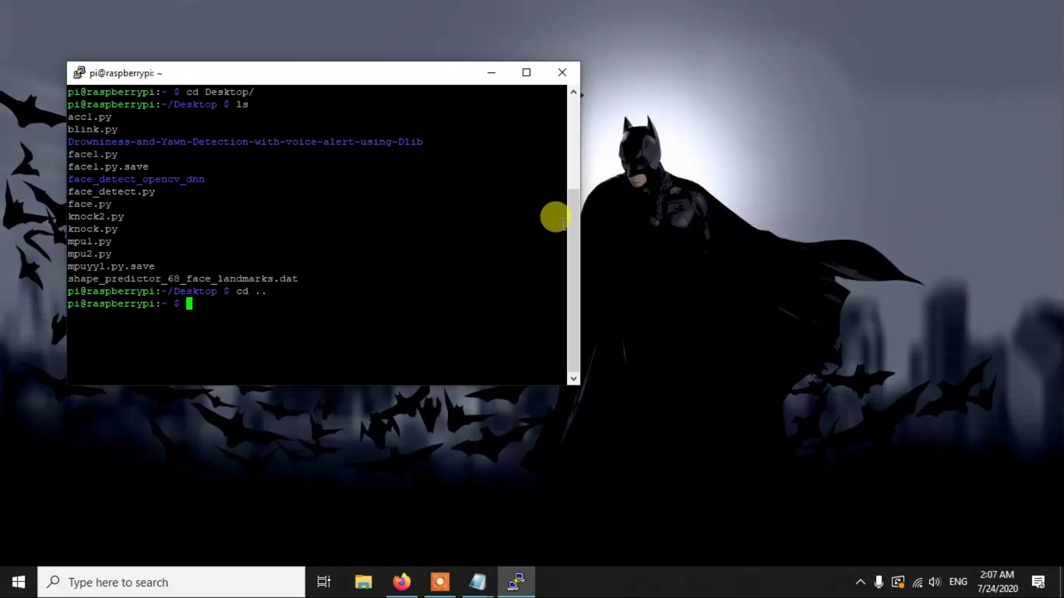
pyautogui.write('ls')
pyautogui.press('Return')
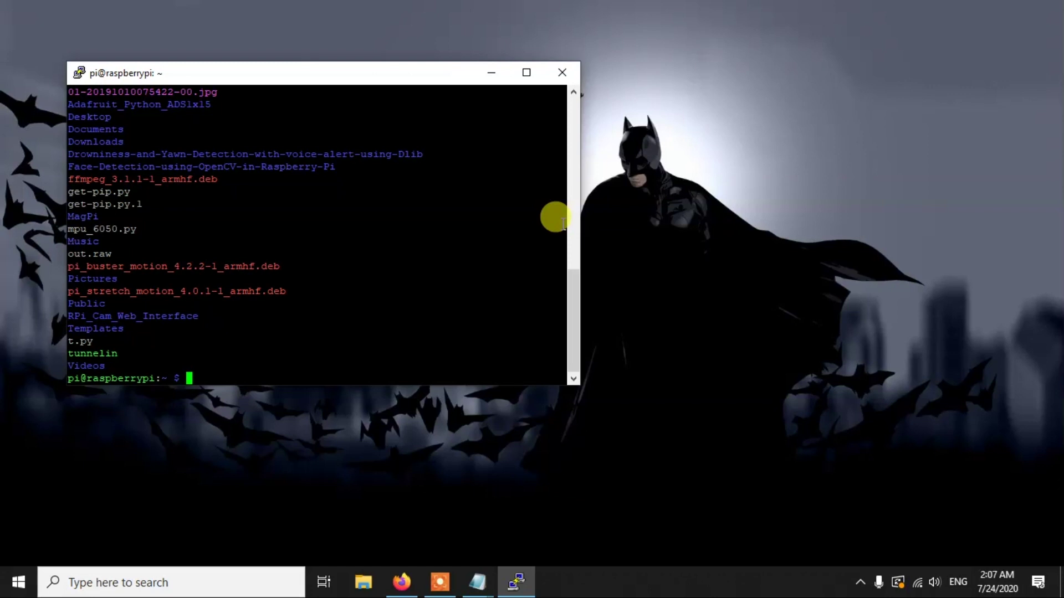
pyautogui.write('sudo shutdown')
pyautogui.press('Return')
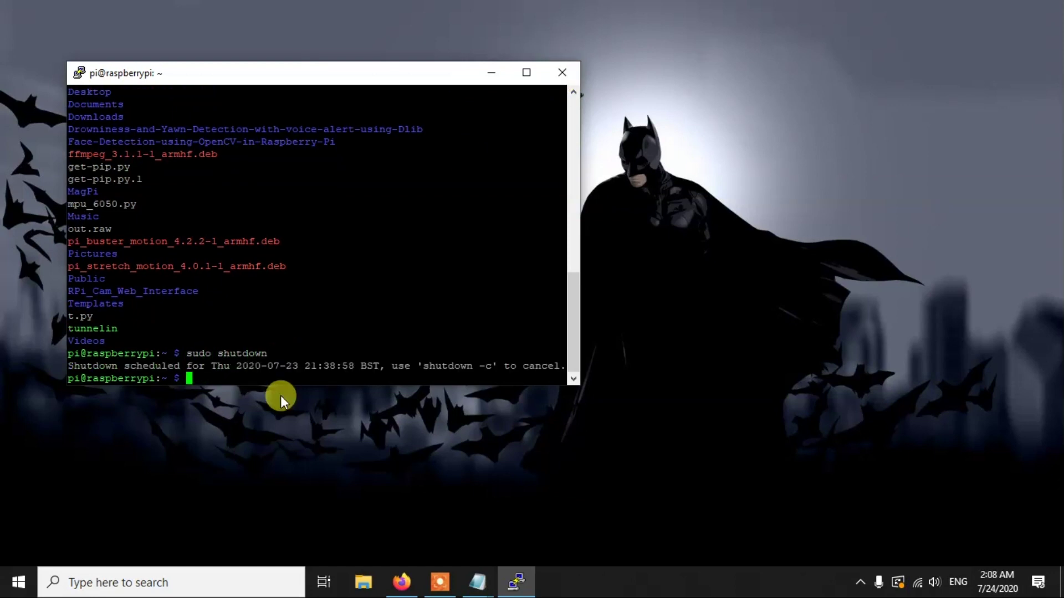